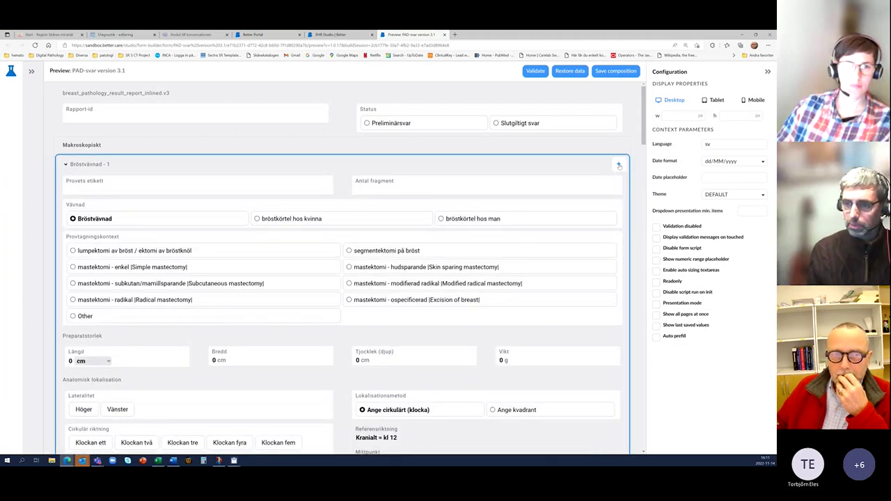
Step: Add a second Bröstvävnad section under Makroskopiskt and remove it again
left_click(619, 166)
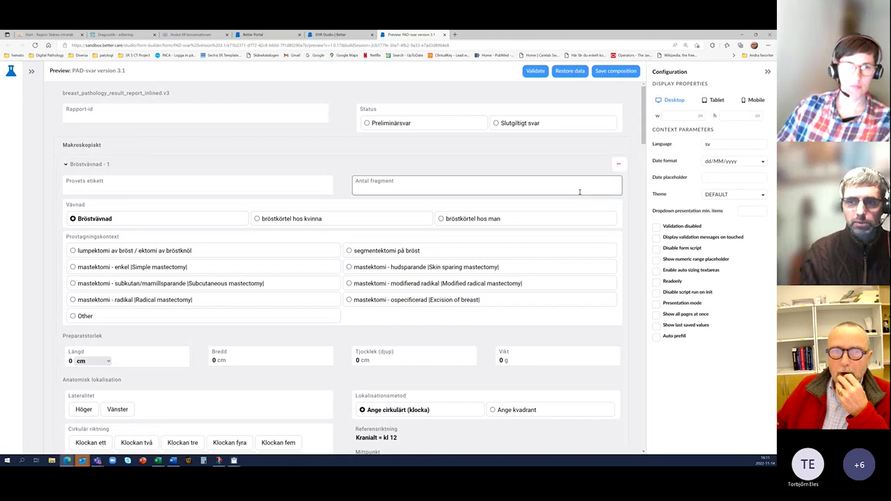
scroll(579, 194, "down", 10)
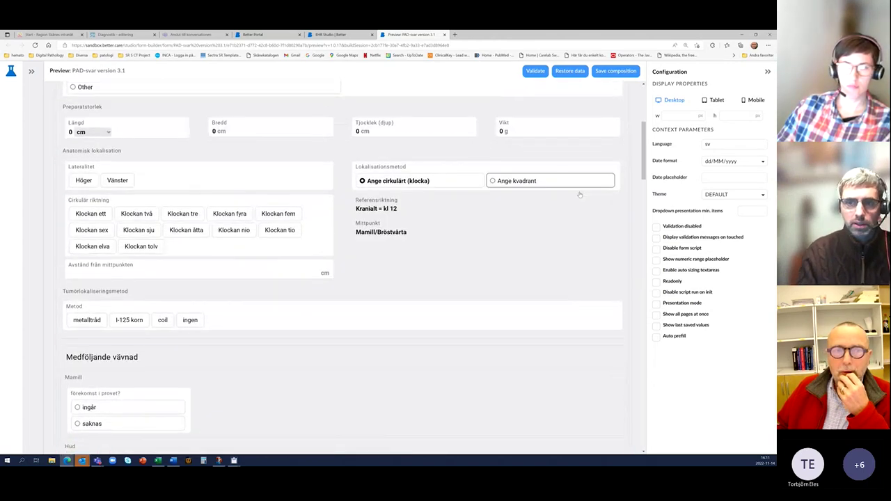
scroll(580, 195, "down", 5)
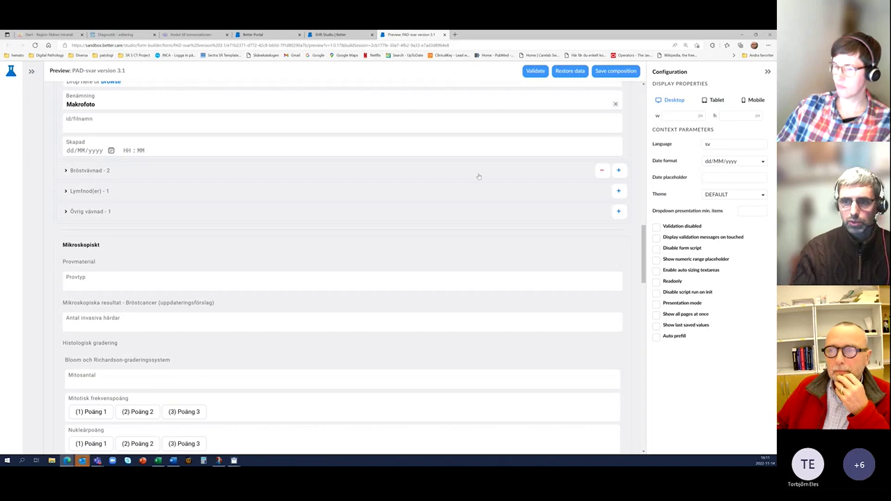
left_click(602, 170)
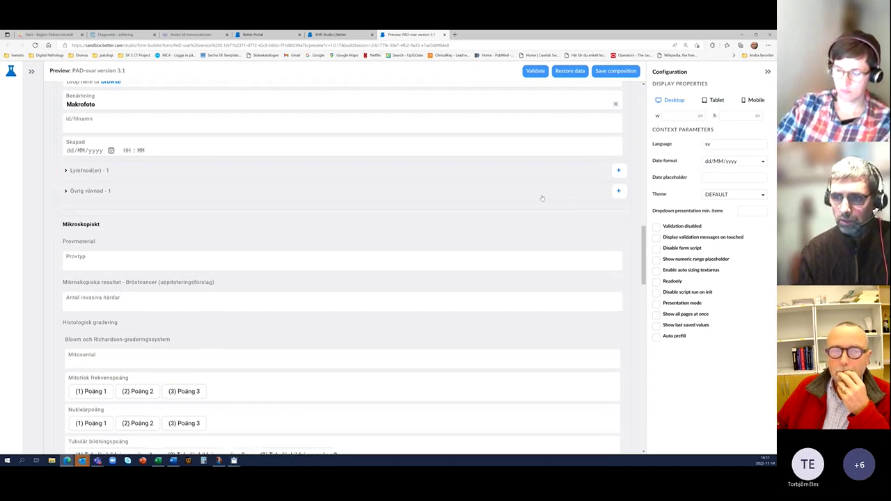
scroll(542, 199, "up", 15)
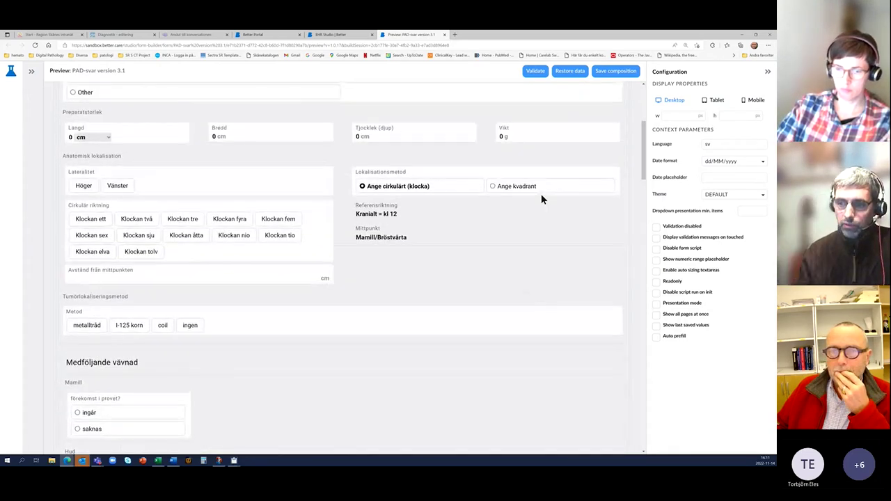
scroll(541, 197, "up", 5)
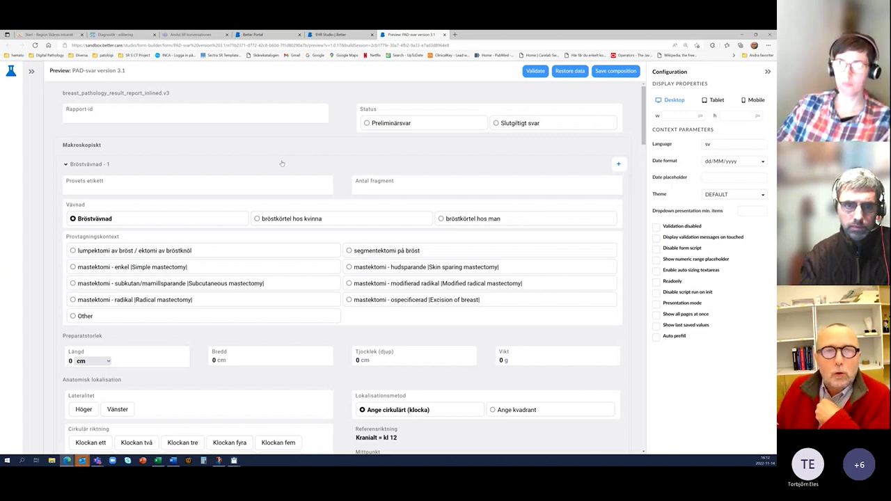
Step: Set the report's Status to Preliminärsvar
left_click(87, 115)
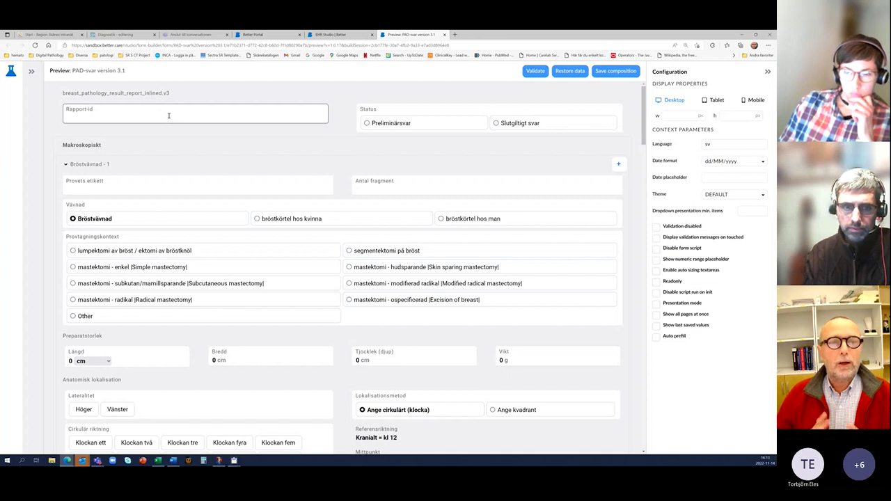
left_click(167, 115)
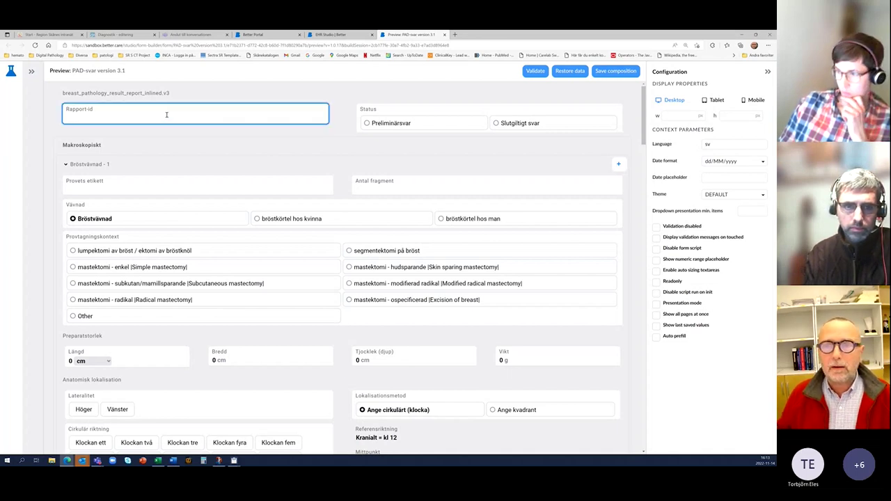
left_click(381, 124)
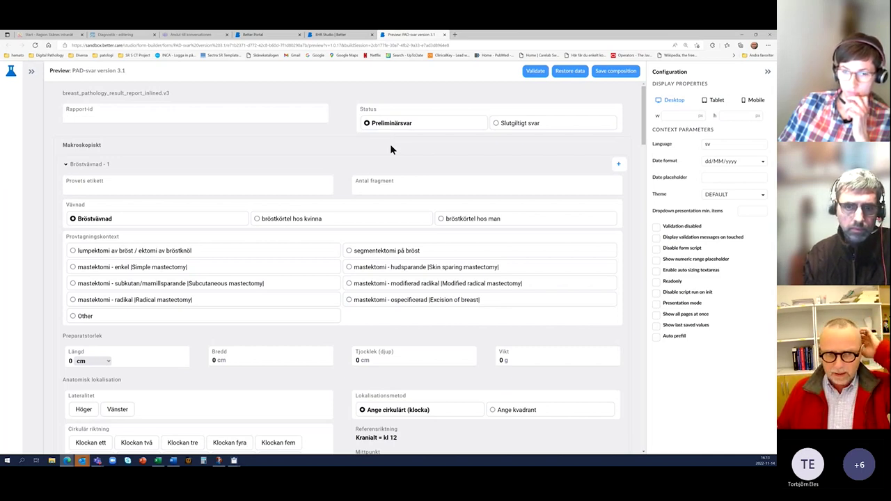
Step: Enter "Burk 1: bröst hö" as Provets etikett for the breast tissue and set Antal fragment to 1
left_click(125, 185)
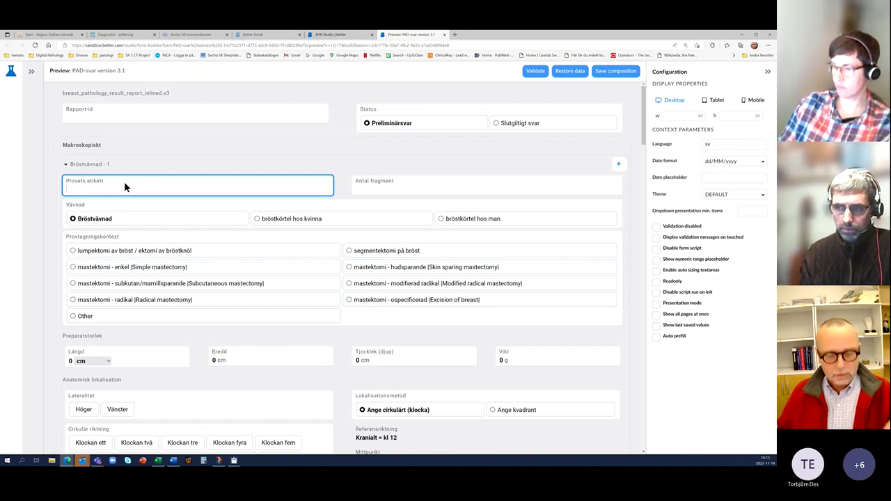
type("Bur")
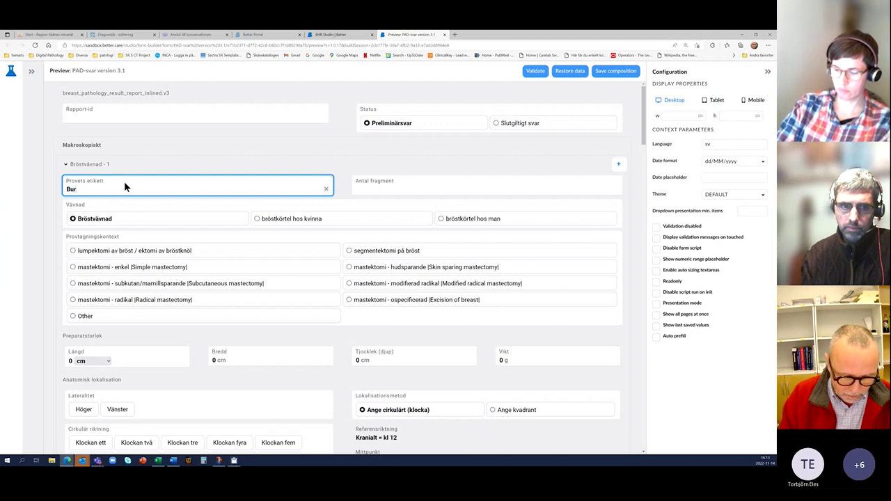
type("k 1:")
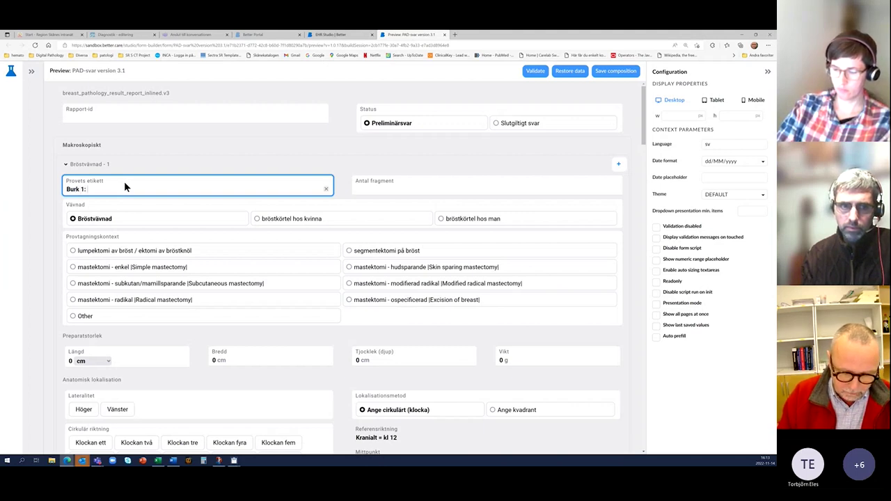
type(" brö")
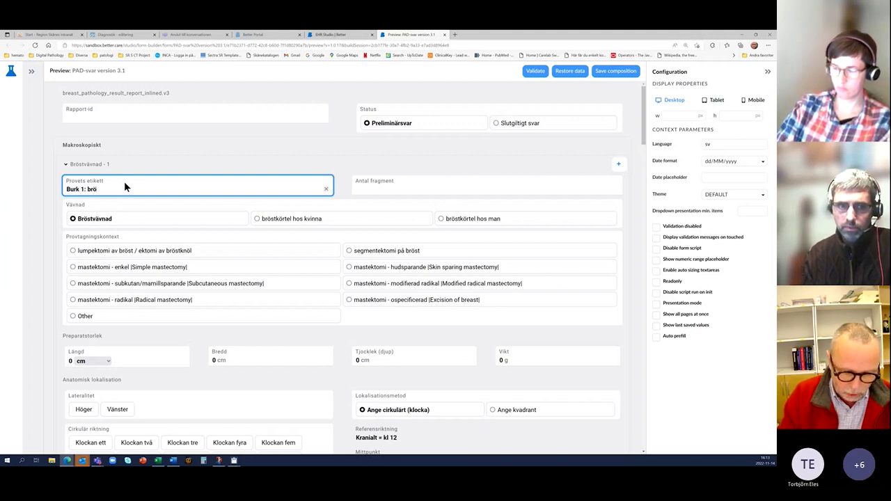
type("st hö")
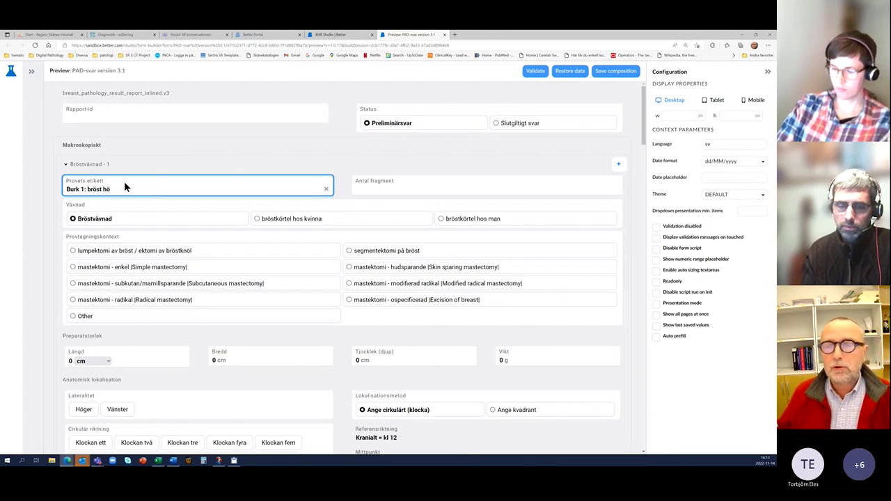
left_click(404, 189)
type("1")
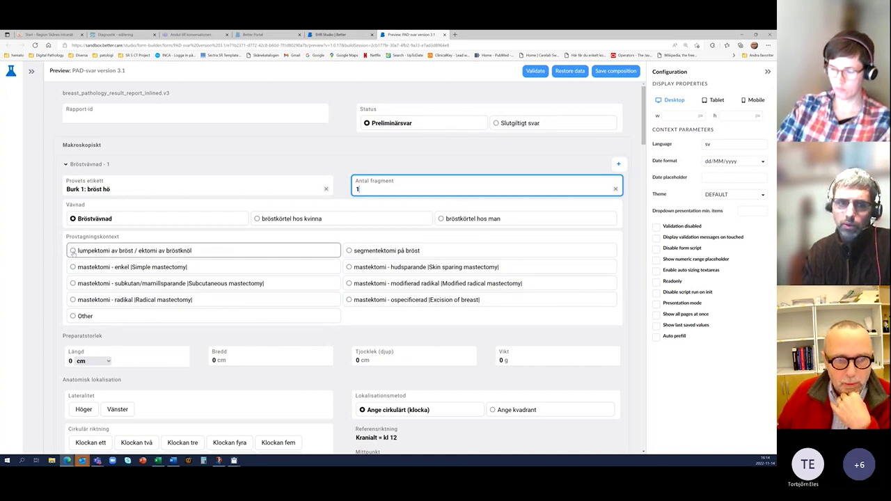
Step: Set the Provtagningskontext to "lumpektomi av bröst / ektomi av bröstknöl", trying the mastectomy alternatives along the way
left_click(73, 251)
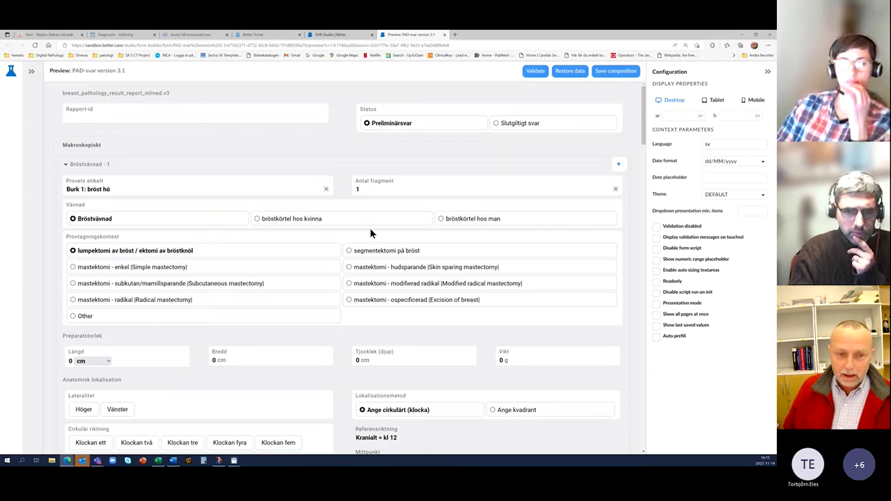
left_click(72, 267)
left_click(72, 251)
left_click(349, 284)
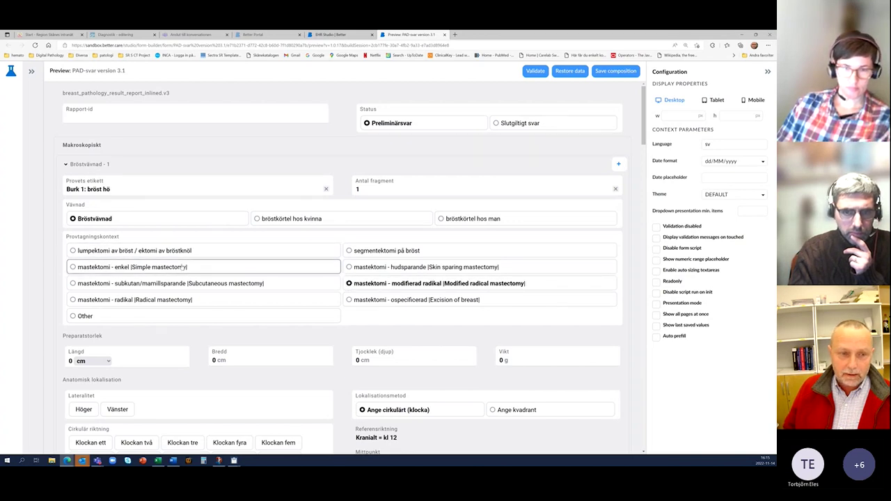
left_click(73, 250)
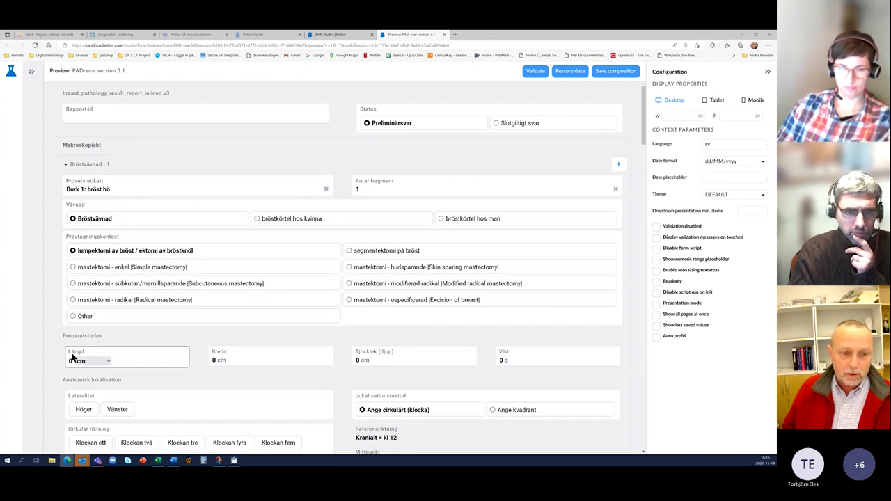
Step: Enter a Längd of 6 cm and a Tjocklek (djup) of 3 cm under Preparatstorlek
left_click(71, 361)
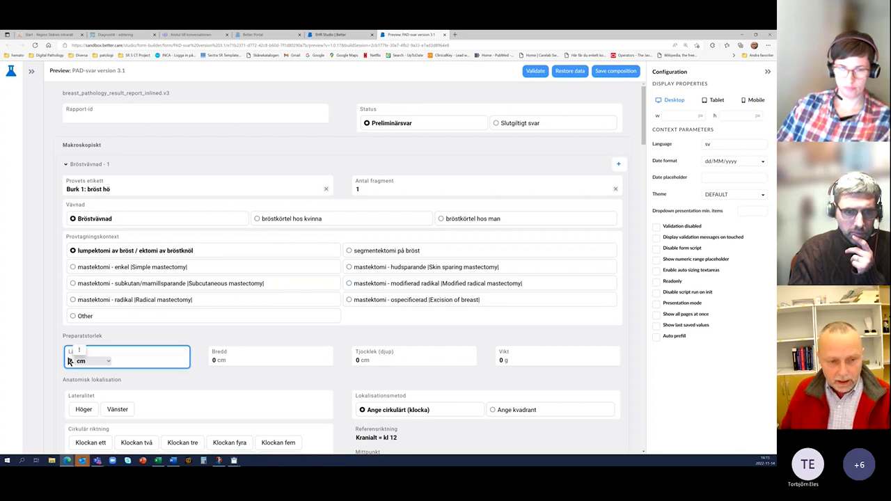
type("6")
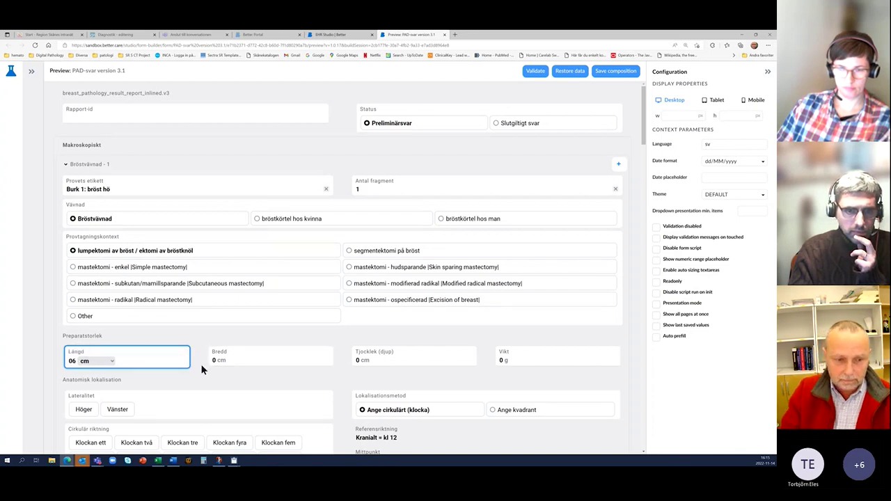
left_click(109, 362)
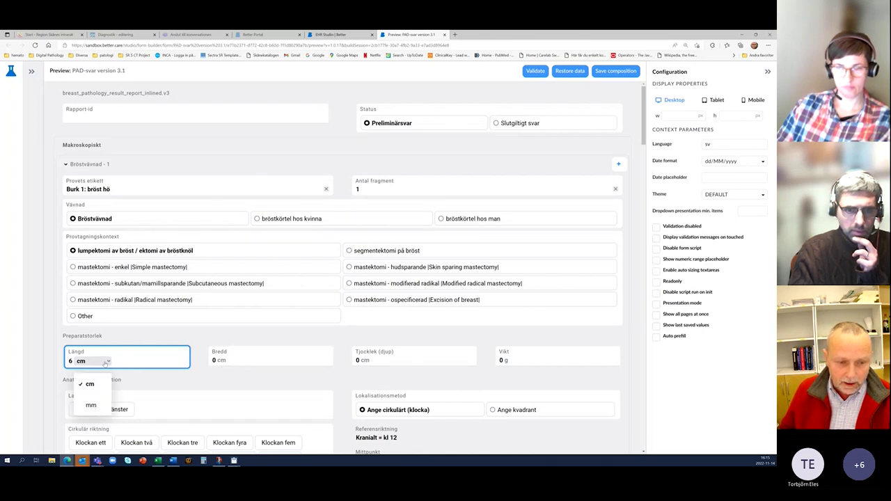
left_click(215, 360)
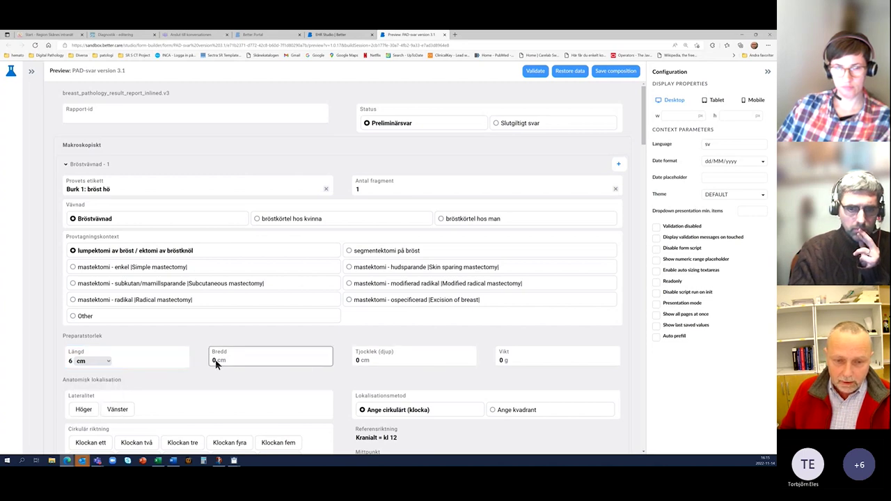
left_click(357, 361)
type("3")
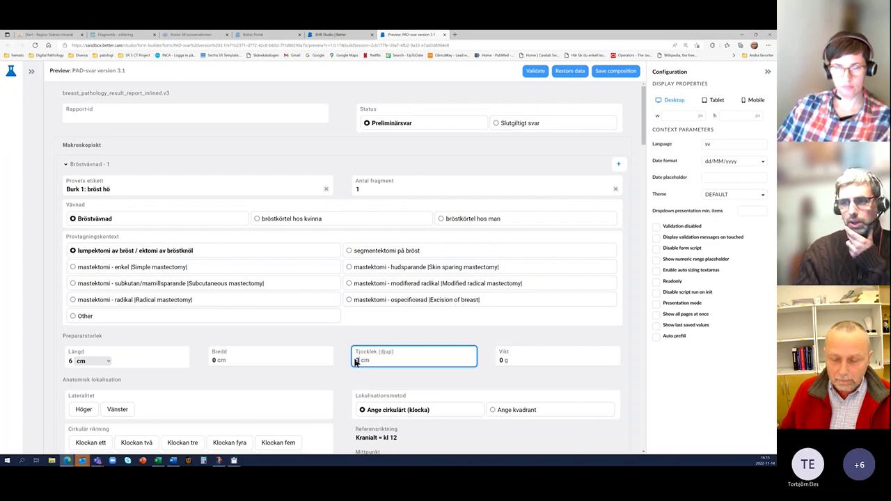
left_click(503, 362)
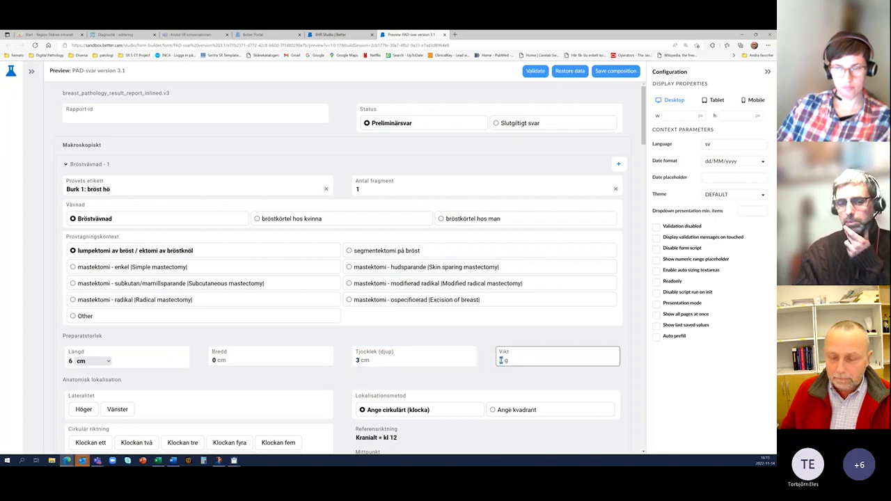
Step: Try mm as the unit for the specimen dimensions and switch back to cm
left_click(108, 361)
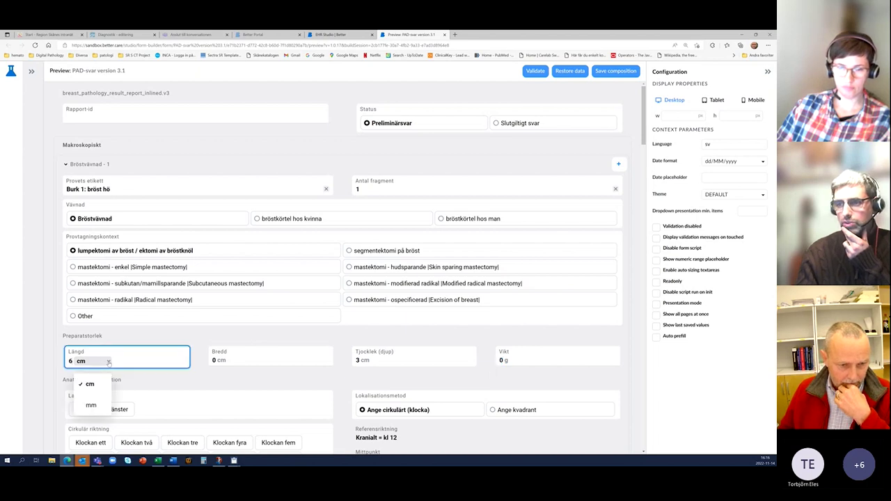
left_click(91, 405)
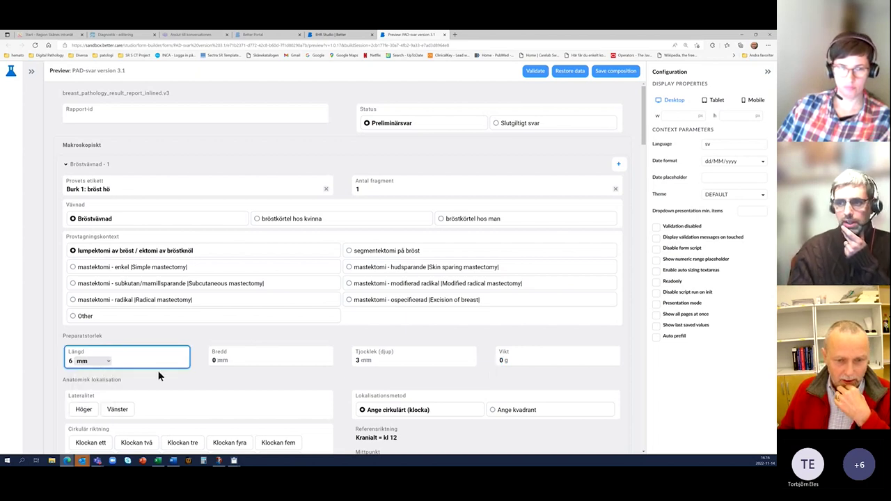
left_click(108, 361)
left_click(89, 384)
Step: Set the specimen's Bredd to 4 cm and its Vikt to 80 g
left_click(214, 360)
type("3")
key("BackSpace")
type("4")
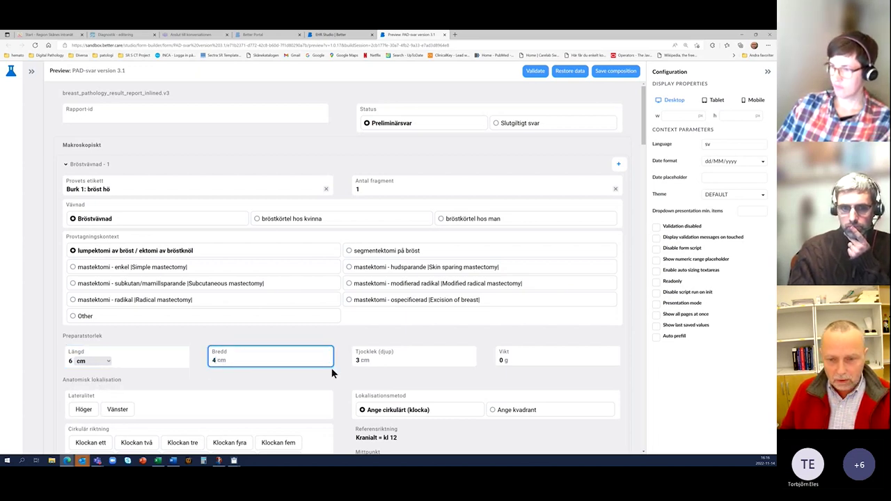
left_click(505, 361)
type("30")
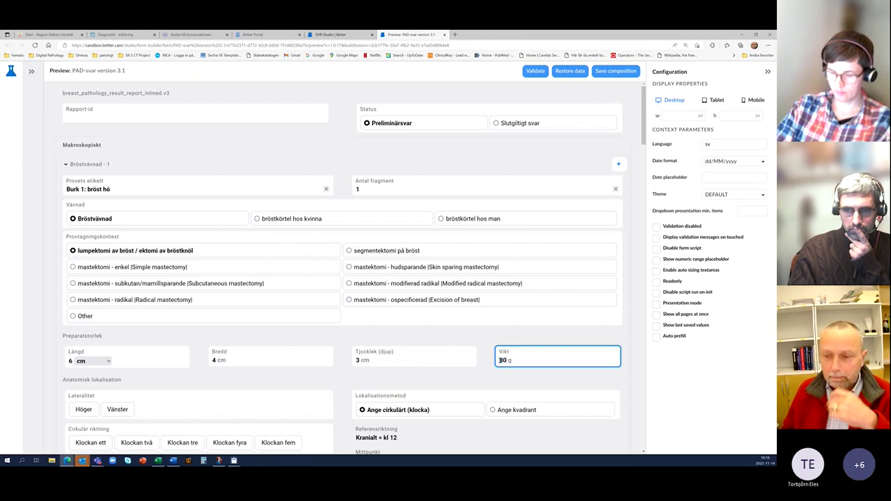
Step: Record the anatomical location as Höger, Klockan två, with an Avstånd från mittpunkten of 4 cm
scroll(352, 327, "down", 1)
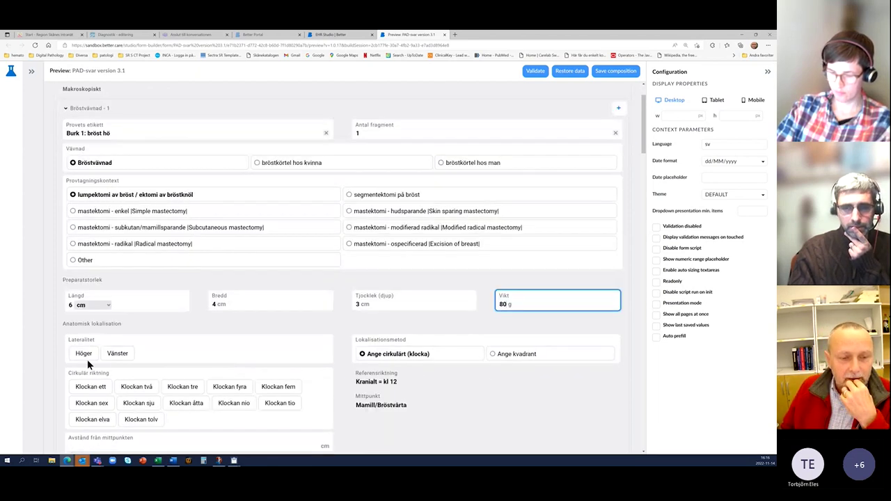
left_click(85, 355)
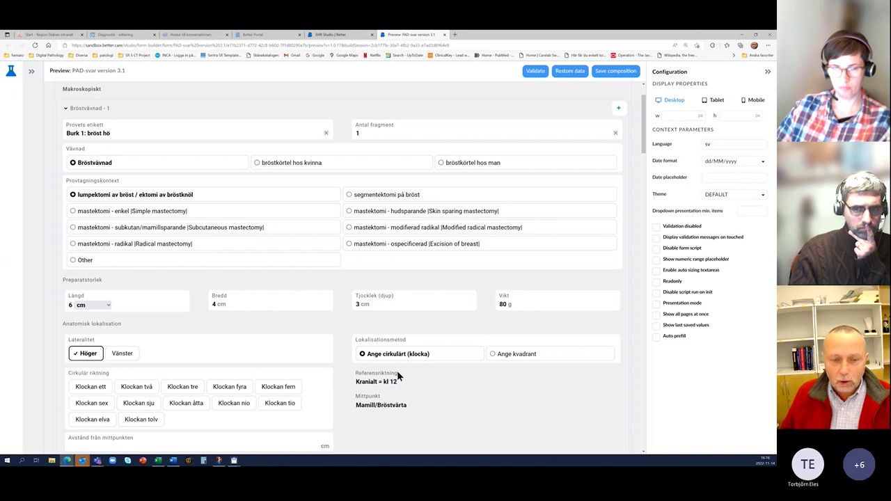
left_click(146, 390)
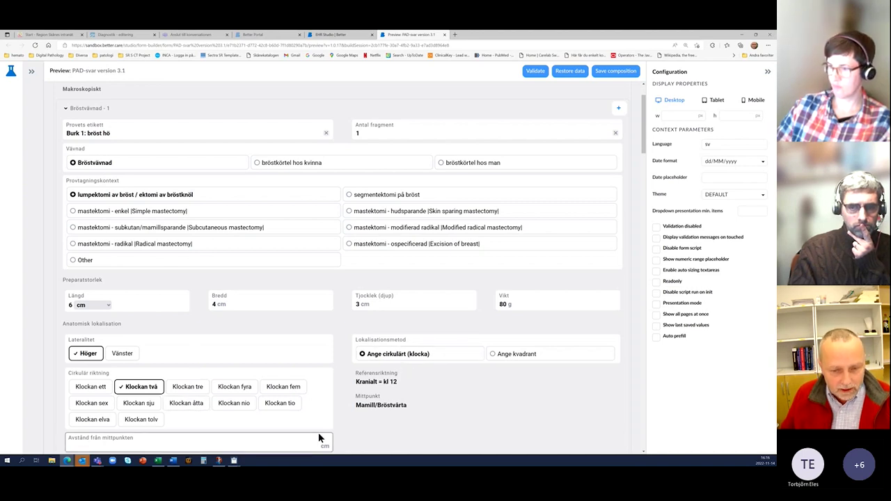
scroll(420, 395, "down", 1)
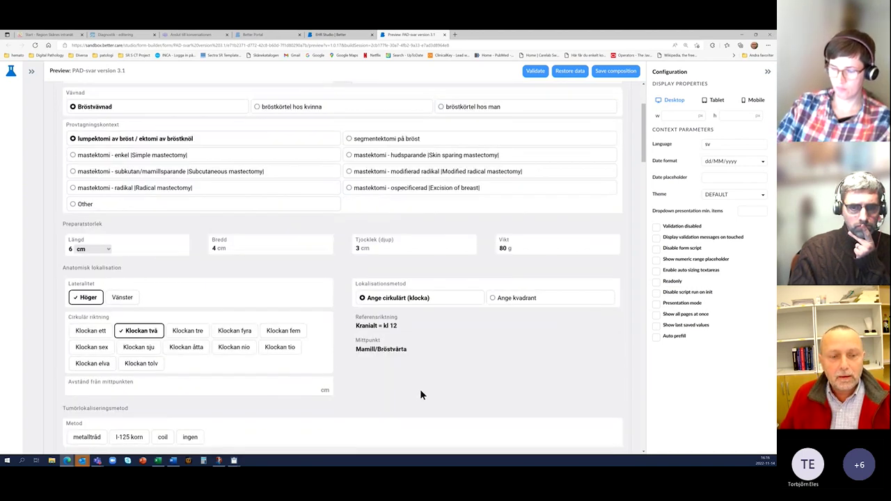
left_click(170, 389)
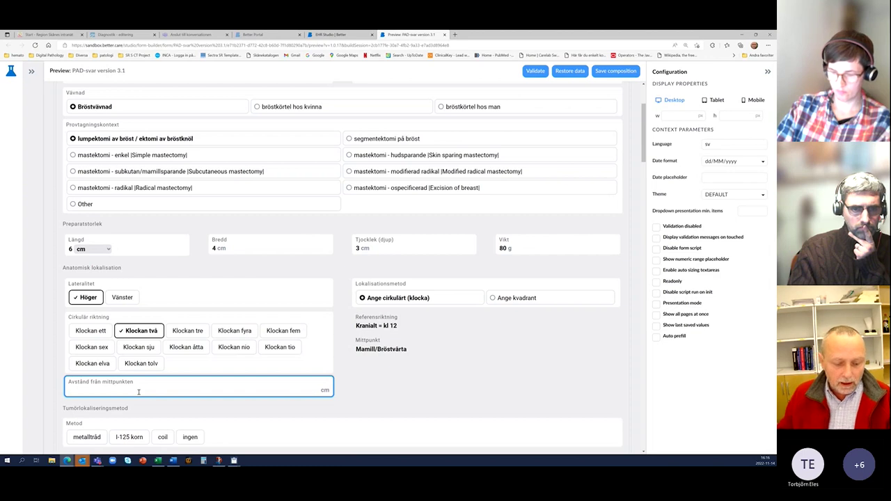
type("4")
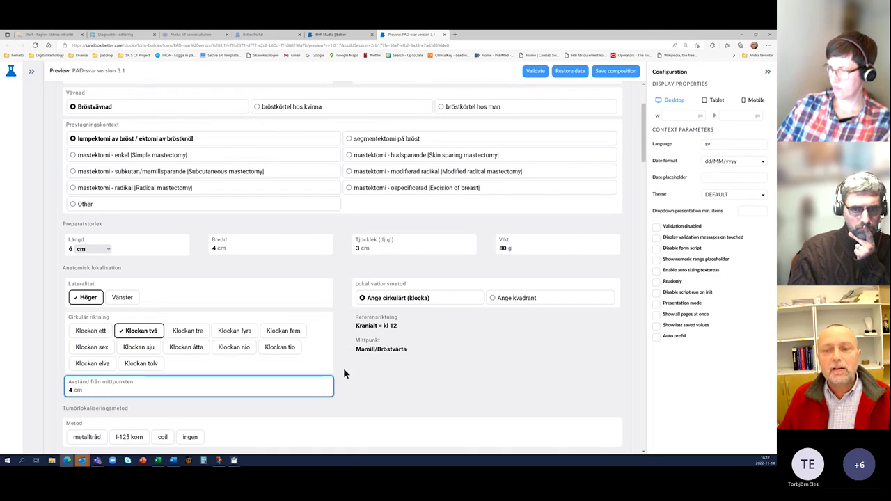
Step: Try Ange kvadrant as the Lokalisationsmetod with nedre inre kvadrant av bröst, and switch back to Ange cirkulärt (klocka)
left_click(493, 298)
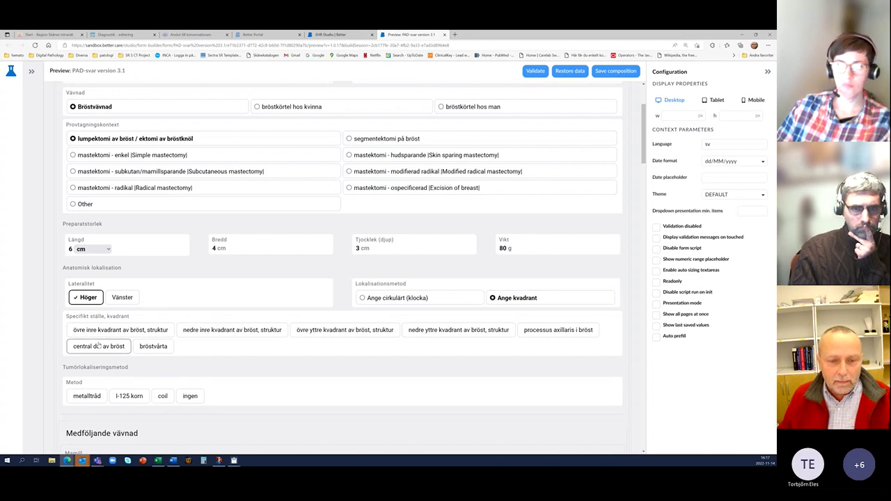
left_click(222, 331)
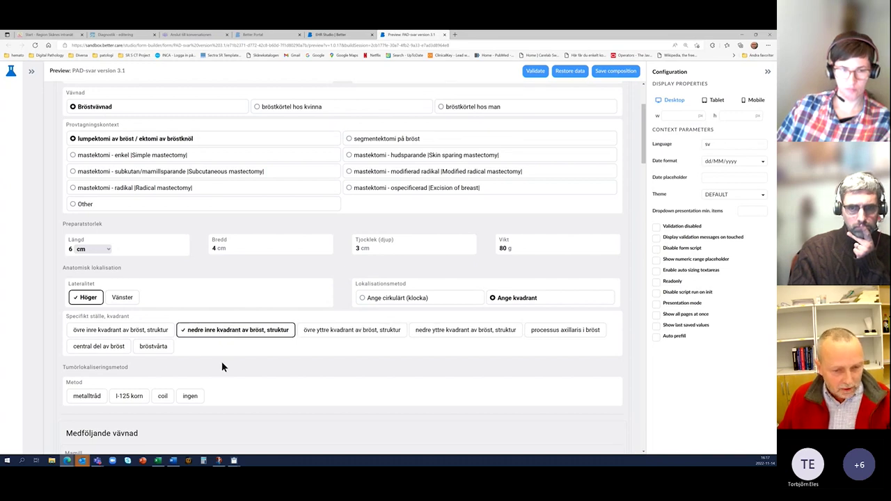
left_click(363, 299)
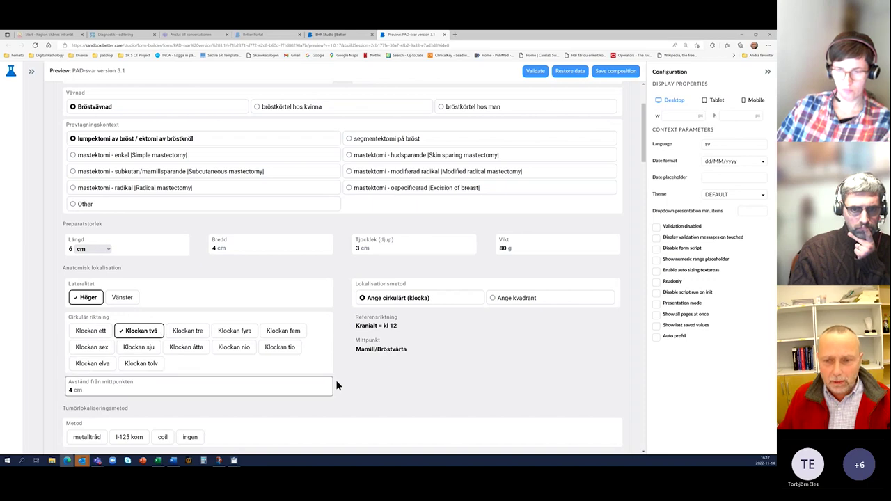
Step: Set the Tumörlokaliseringsmetod to I-125 korn, trying metalltråd first, and enter 4 inlagda and 3 hittade
scroll(430, 370, "down", 3)
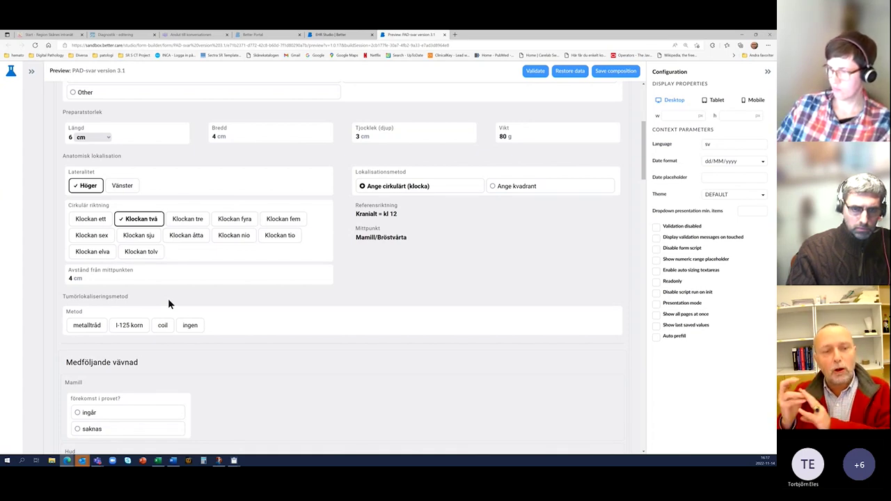
left_click(87, 325)
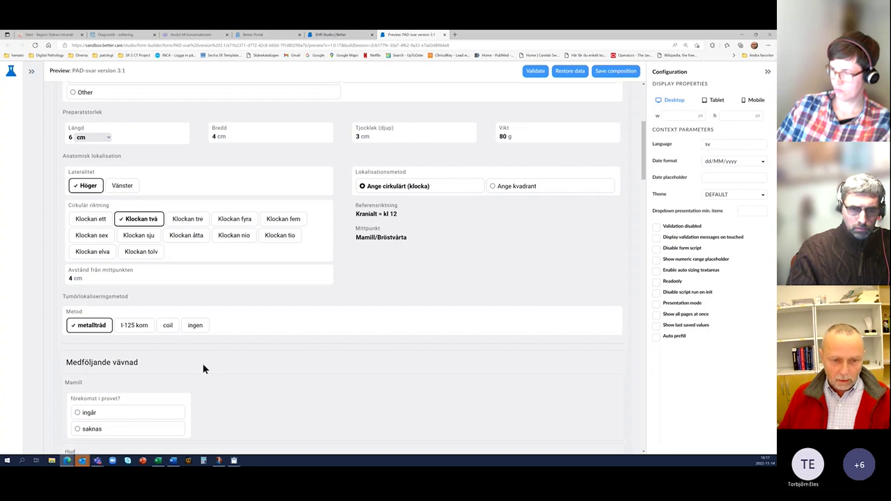
left_click(132, 325)
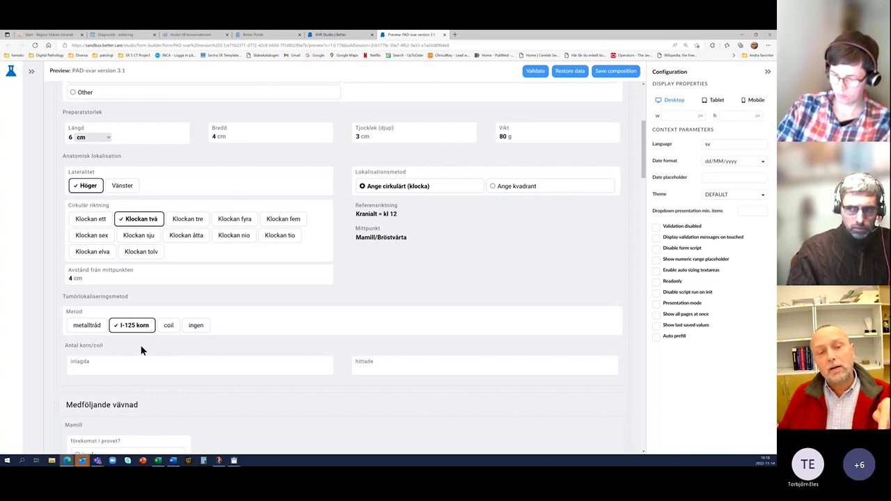
left_click(108, 370)
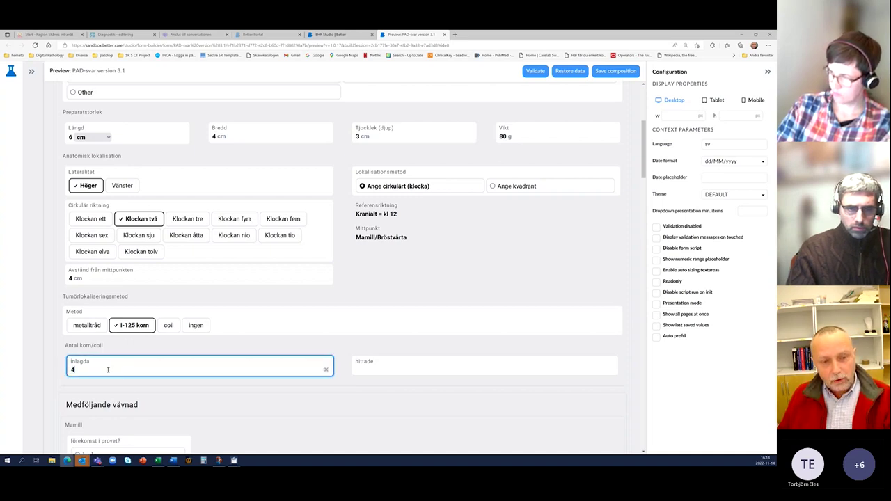
left_click(375, 367)
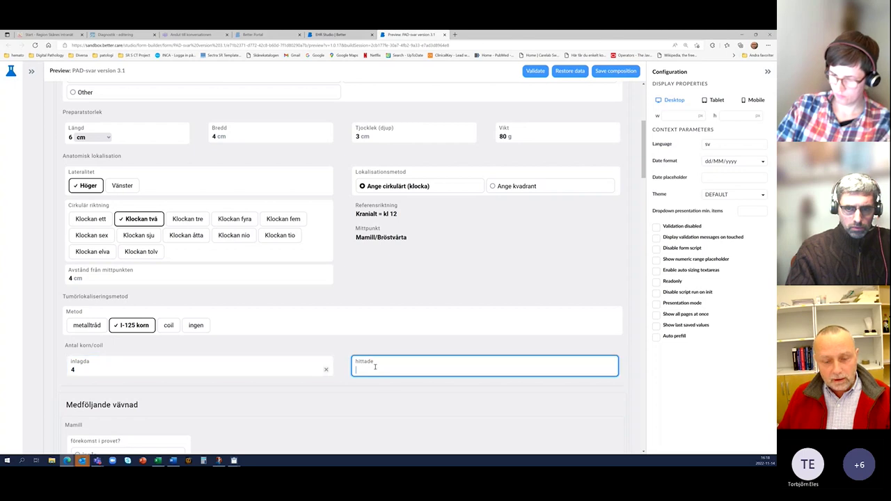
type("3")
left_click(344, 347)
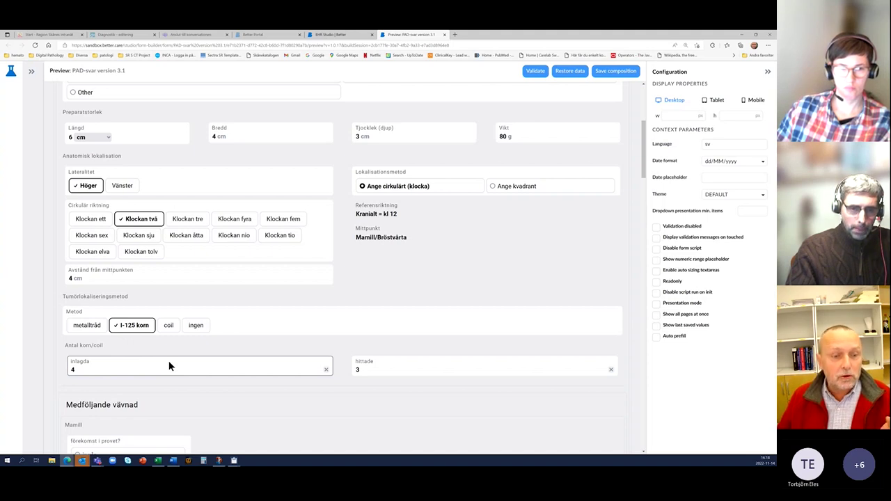
Step: Set the number of hittade korn/coil to 4
left_click(369, 371)
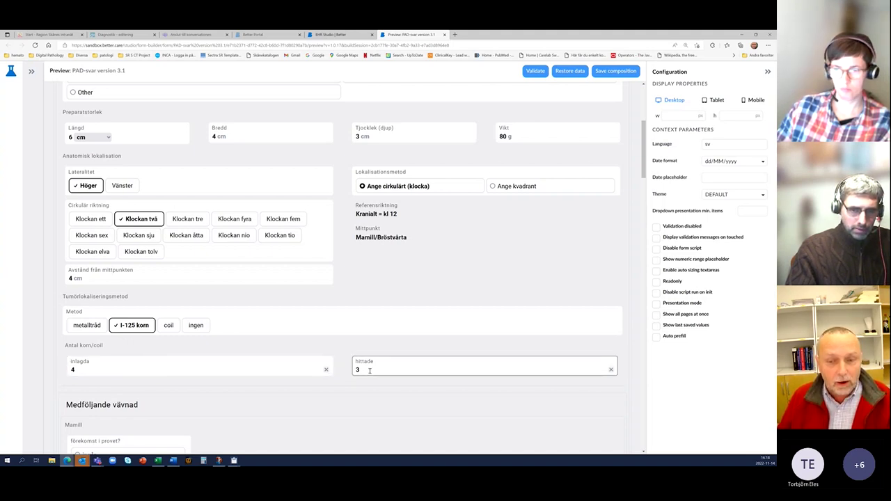
key("BackSpace")
type("4")
Step: Record Mamill under Medföljande vävnad as ingår and normal
scroll(304, 338, "down", 2)
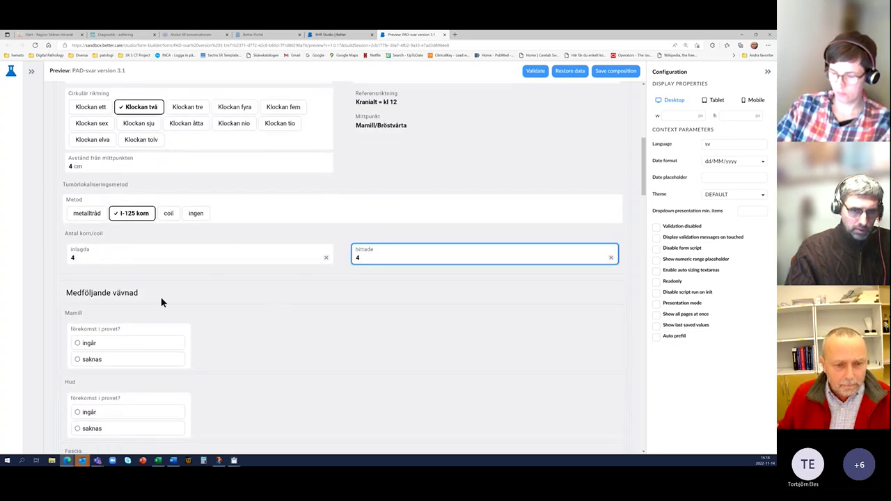
scroll(163, 299, "up", 5)
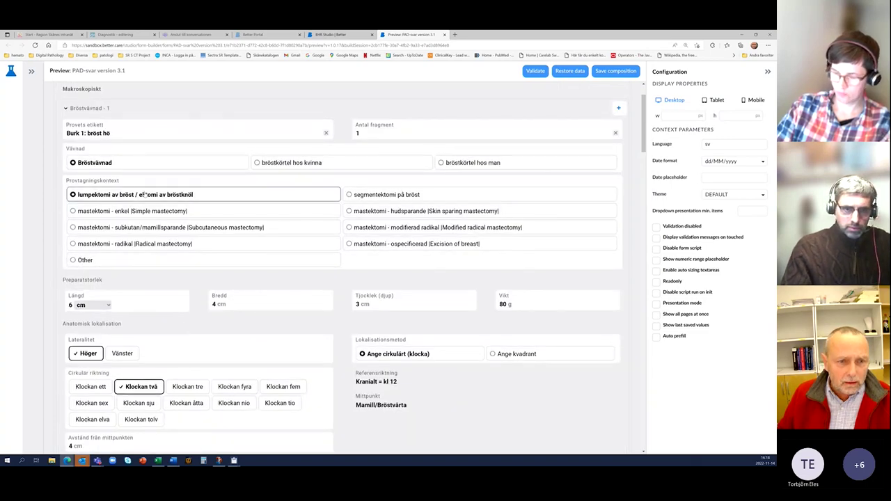
scroll(153, 232, "down", 4)
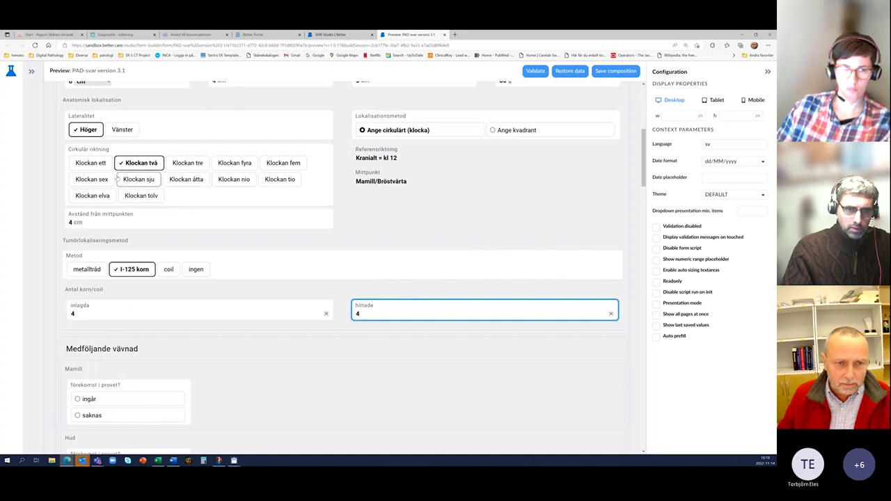
scroll(174, 215, "up", 5)
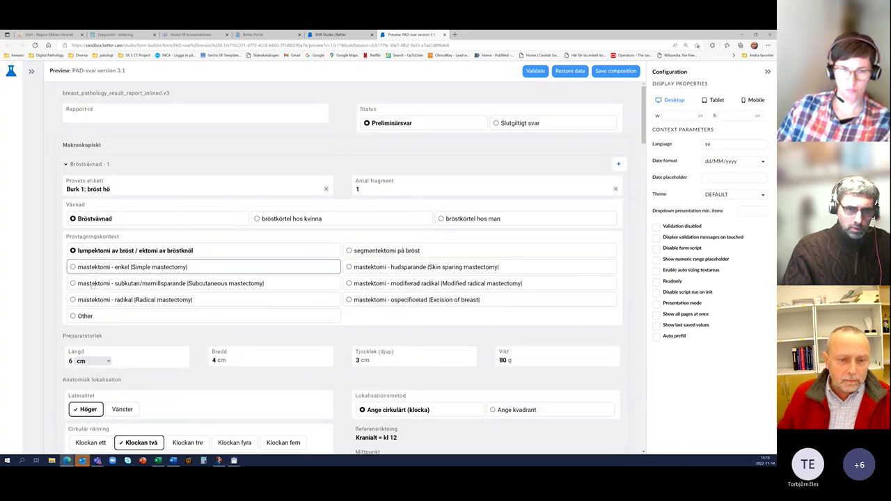
scroll(152, 338, "down", 3)
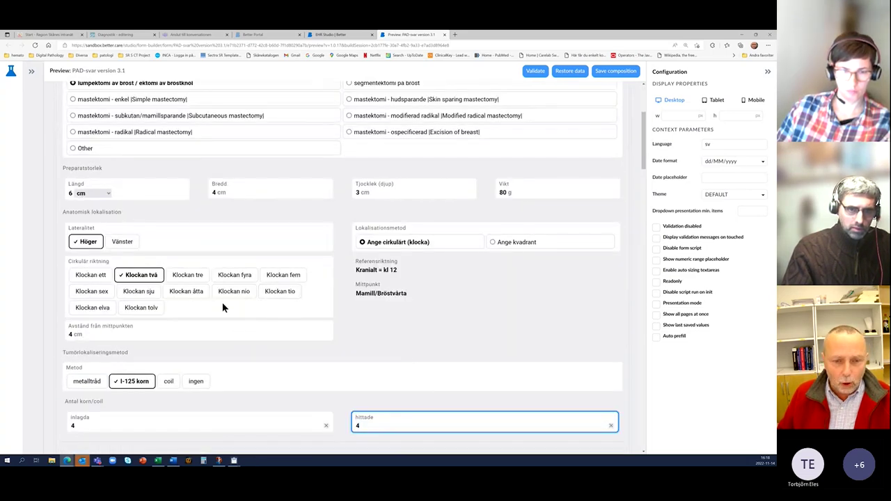
scroll(187, 319, "down", 3)
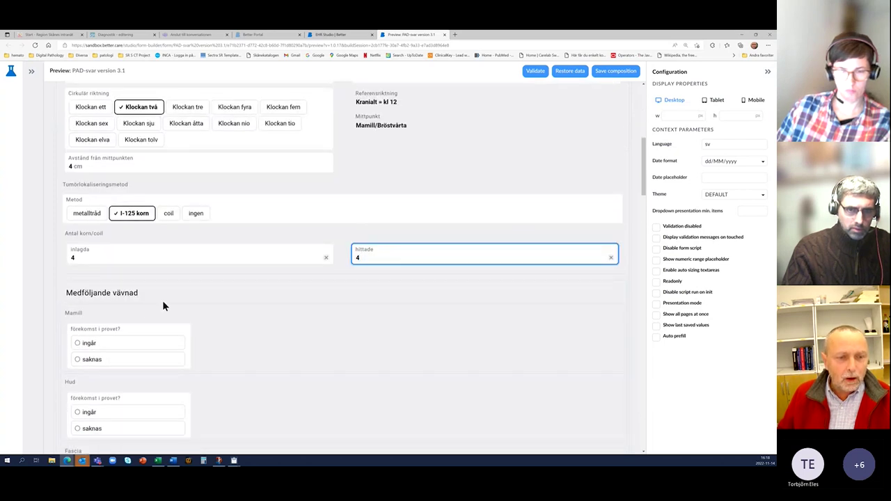
left_click(88, 341)
left_click(268, 344)
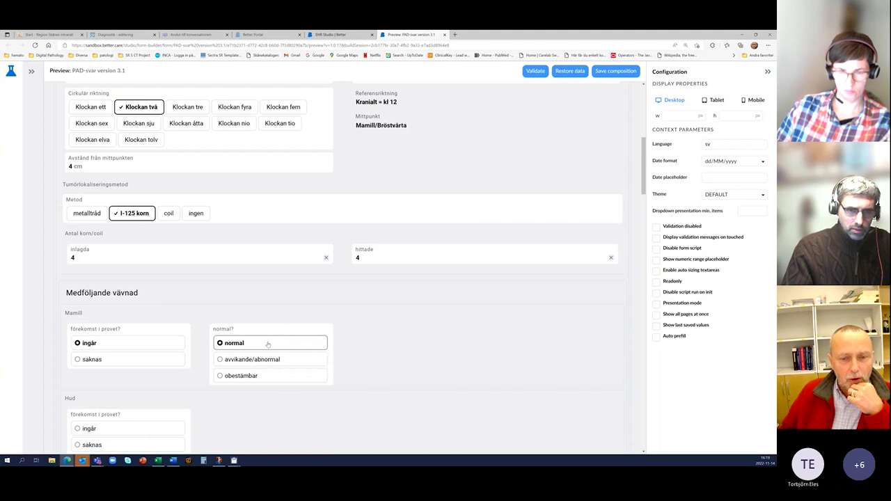
Step: Change Mamill to avvikande/abnormal and describe it under Other as "misstänkt involverad"
left_click(220, 360)
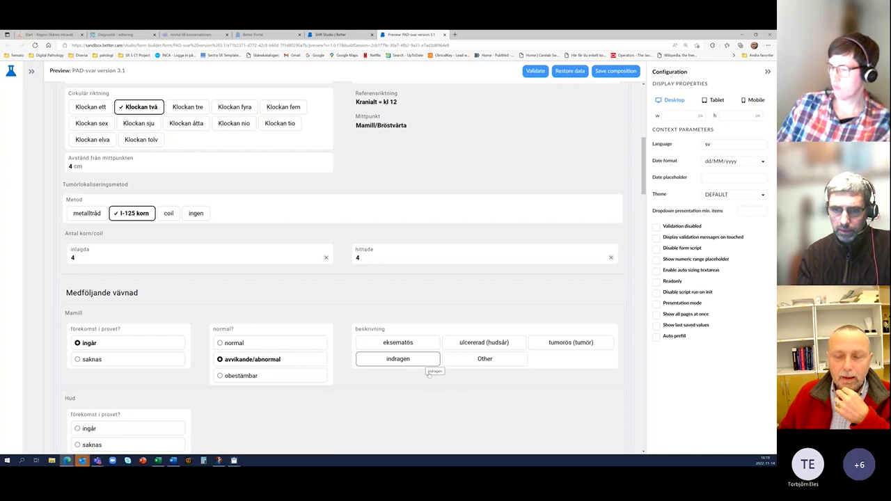
left_click(487, 359)
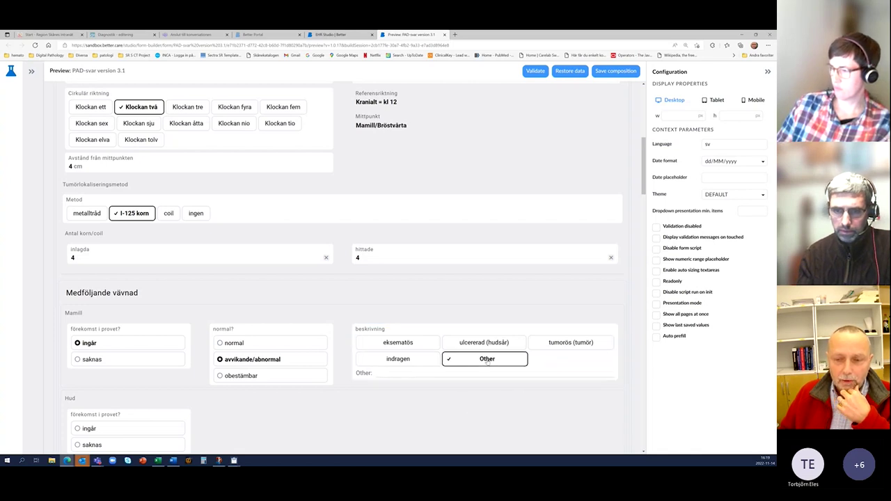
left_click(411, 372)
type("miss")
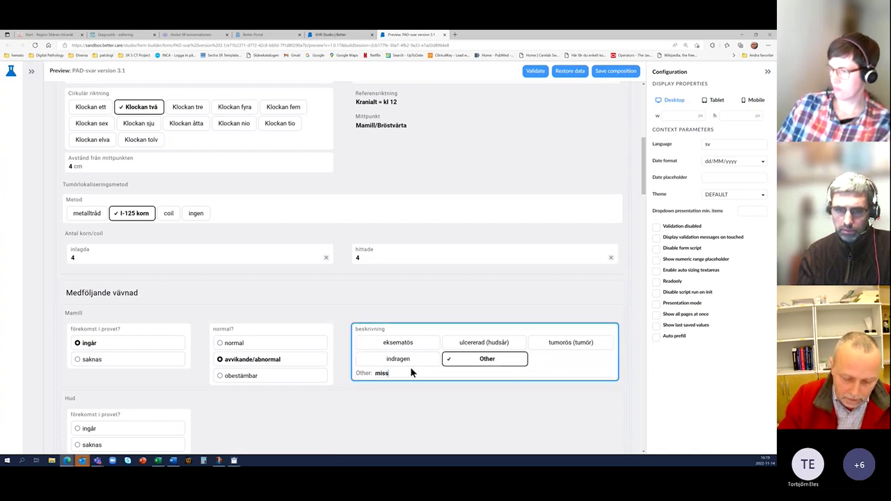
type("tänkt")
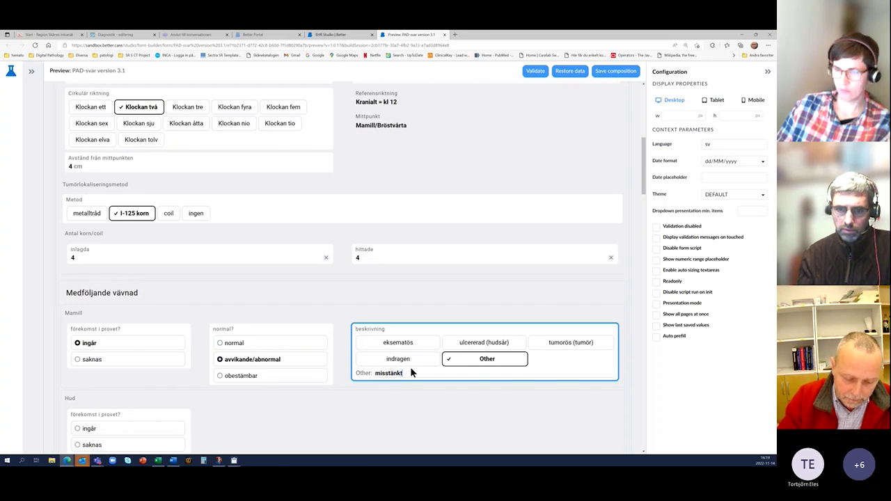
type(" invaderad")
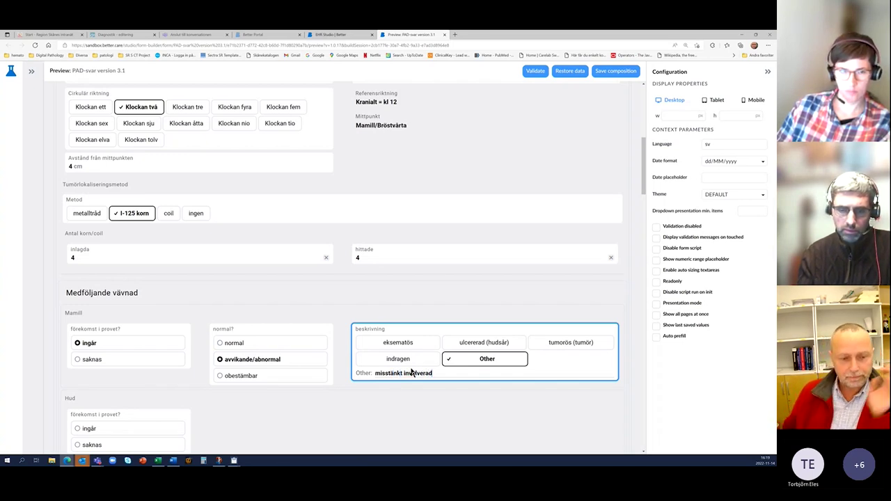
Step: Record Hud as ingår, and both Fascia and Muskel as saknas under Medföljande vävnad
scroll(213, 279, "down", 2)
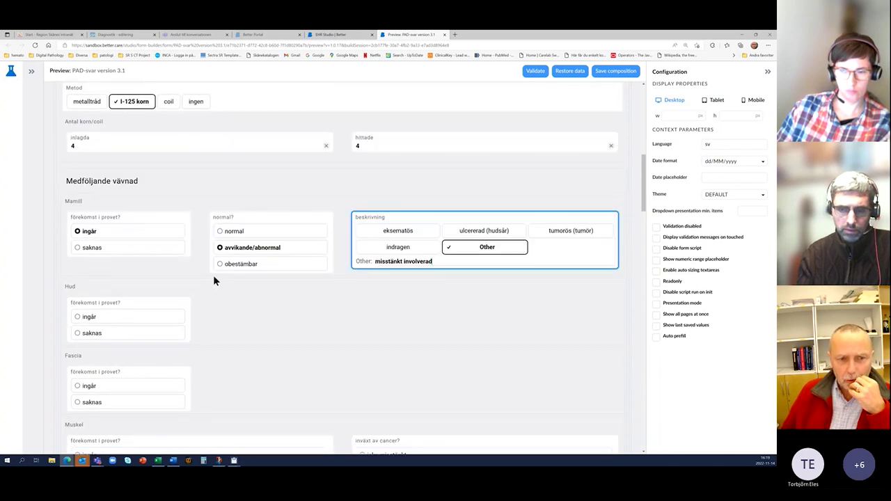
left_click(78, 317)
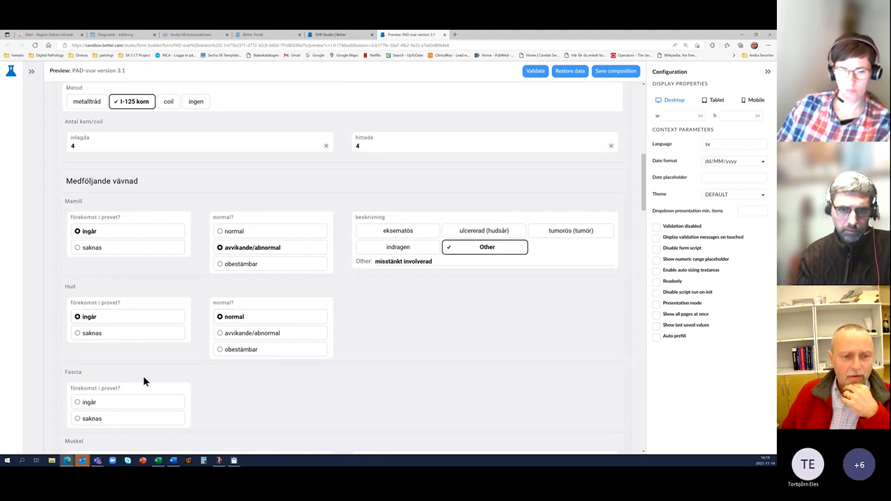
left_click(77, 418)
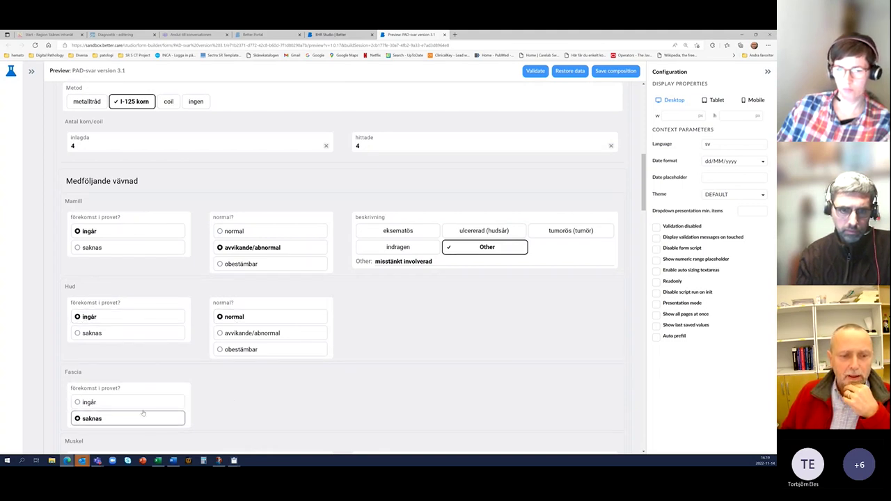
scroll(316, 388, "down", 3)
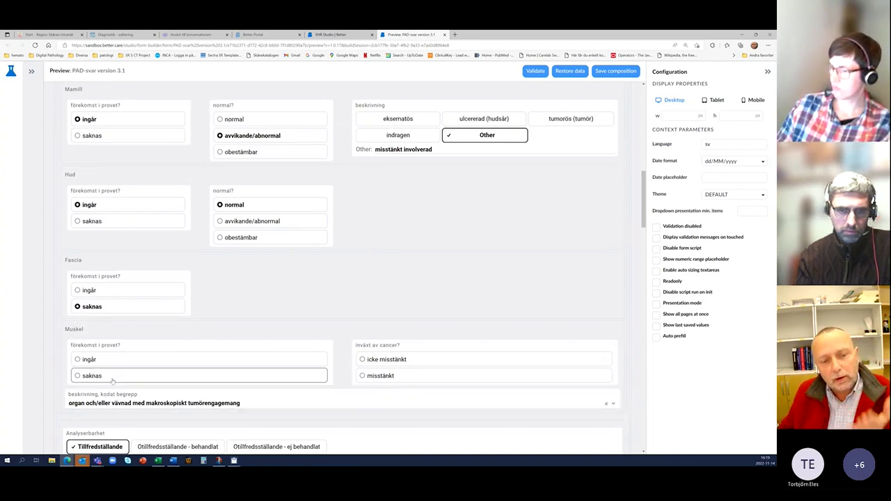
left_click(77, 376)
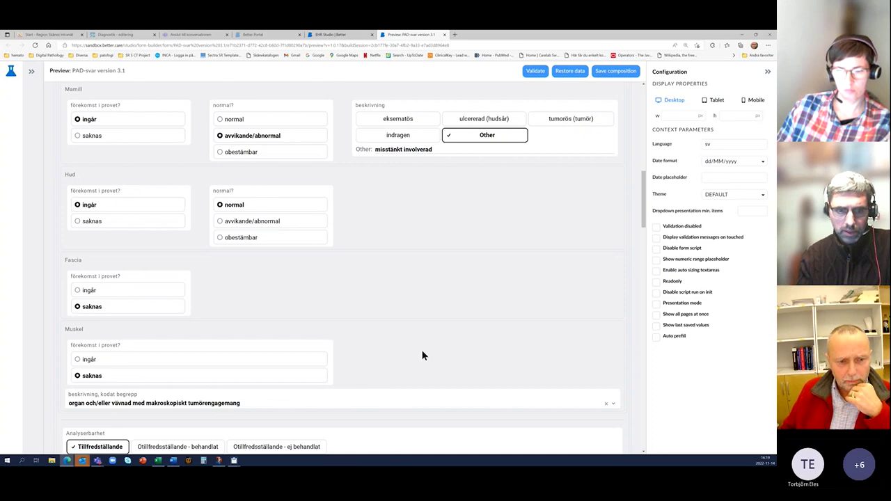
Step: Try Otillfredsställande - behandlat as the Analyserbarhet with Felaktigt additiv as the quality problem, and switch back to Tillfredställande
scroll(421, 355, "down", 1)
scroll(423, 351, "down", 3)
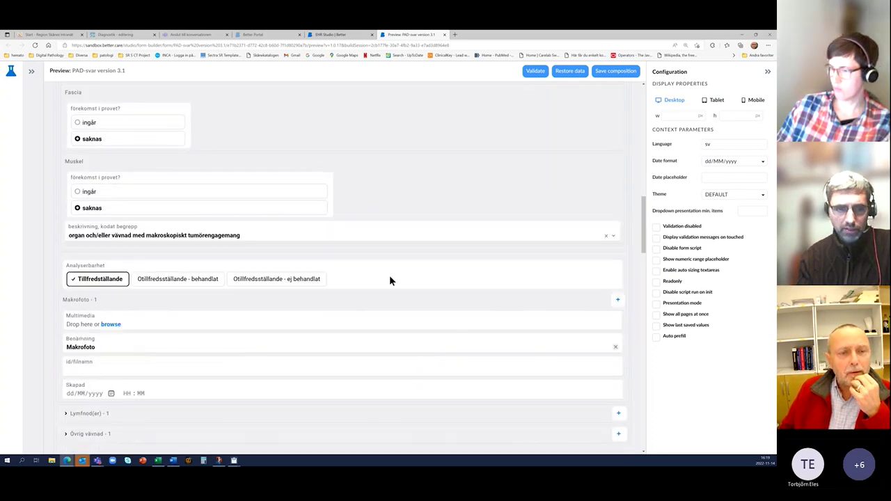
scroll(390, 277, "up", 3)
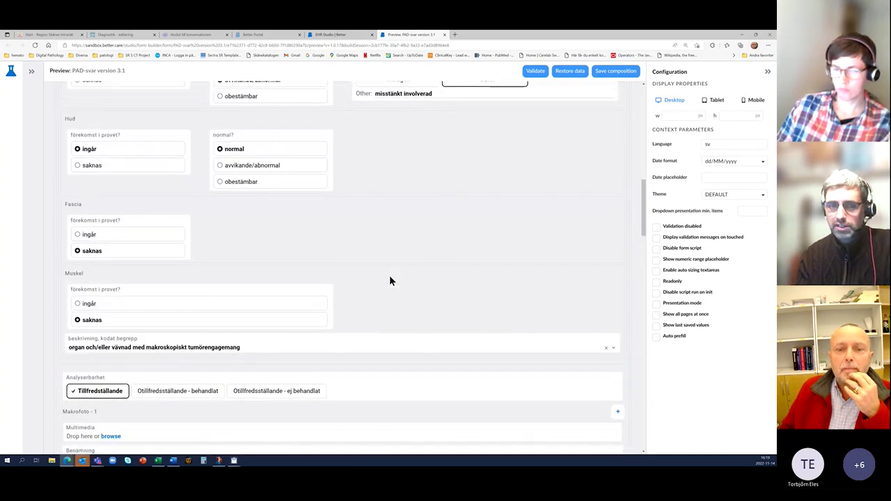
scroll(390, 277, "up", 3)
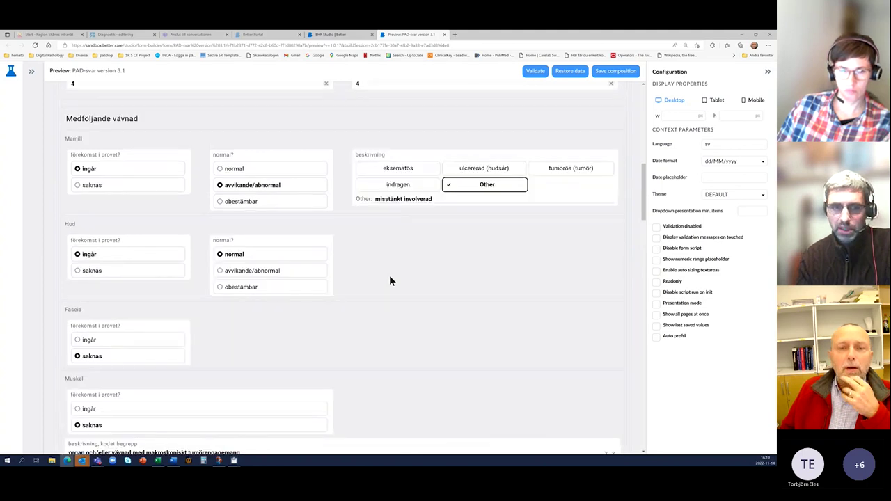
scroll(390, 277, "down", 4)
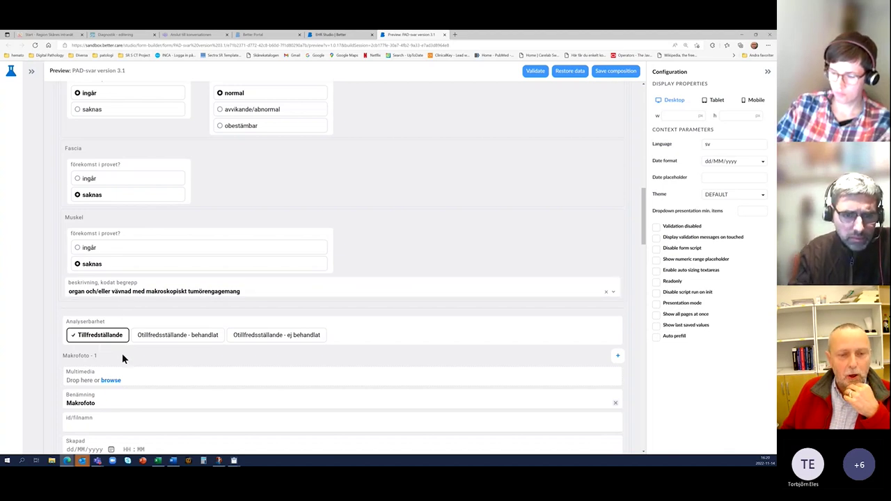
left_click(171, 336)
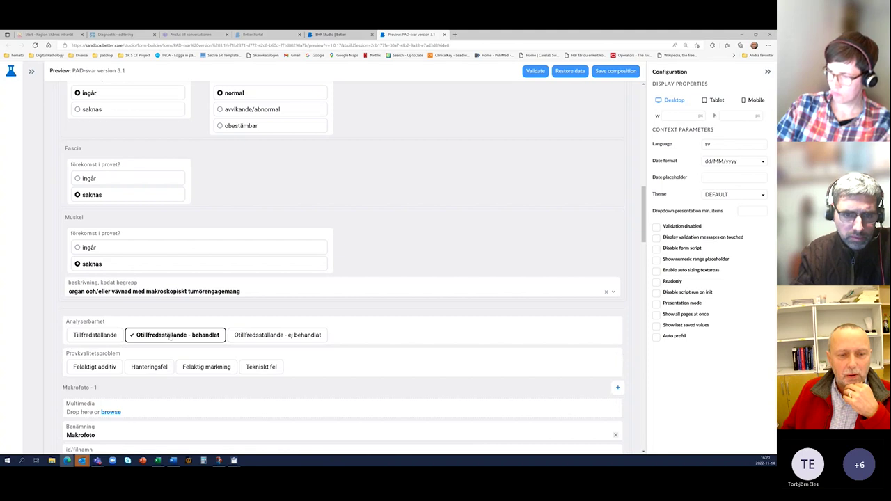
left_click(106, 367)
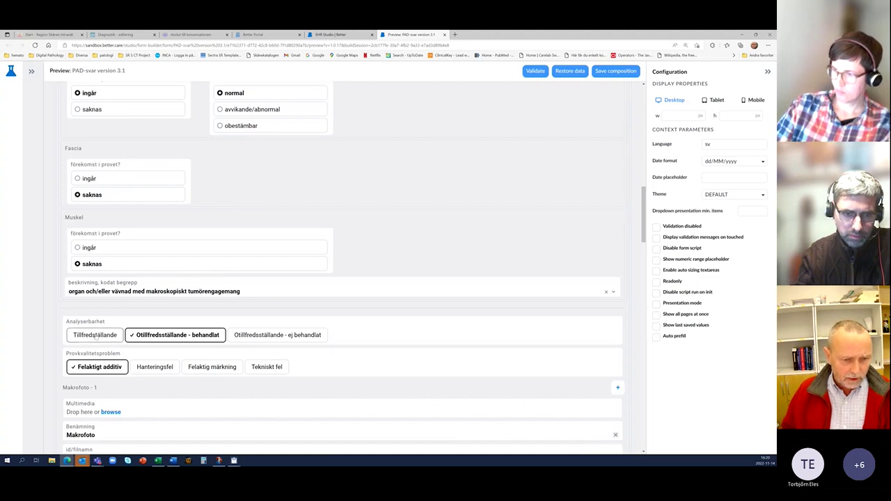
left_click(95, 335)
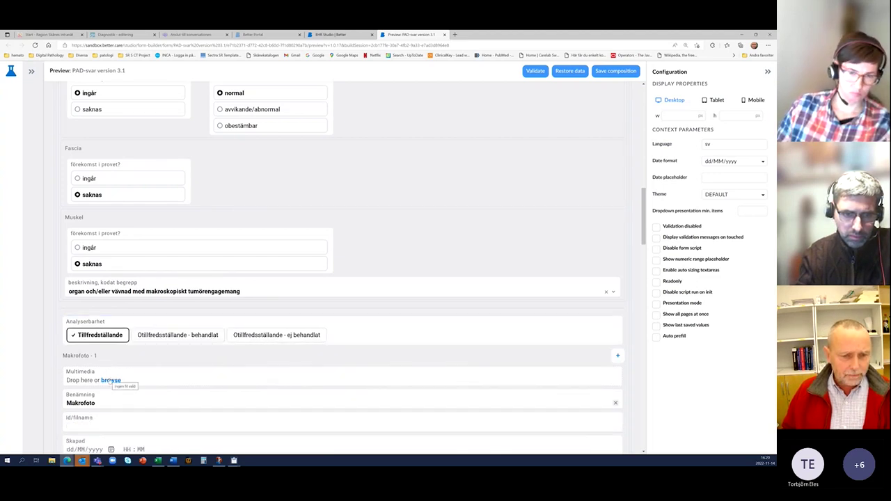
Step: Toggle Analyserbarhet between Otillfredsställande - behandlat and Tillfredställande, trying Felaktigt additiv under Provkvalitetsproblem and ending on Tillfredställande
left_click(151, 336)
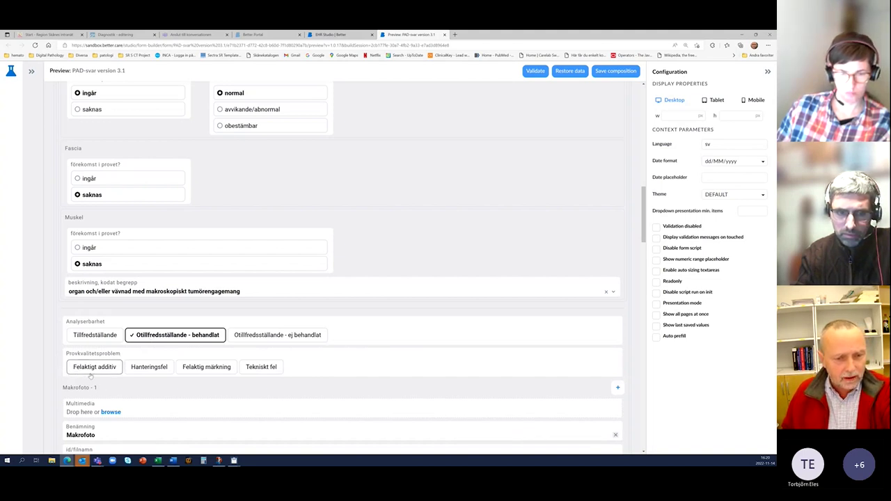
left_click(96, 337)
left_click(147, 337)
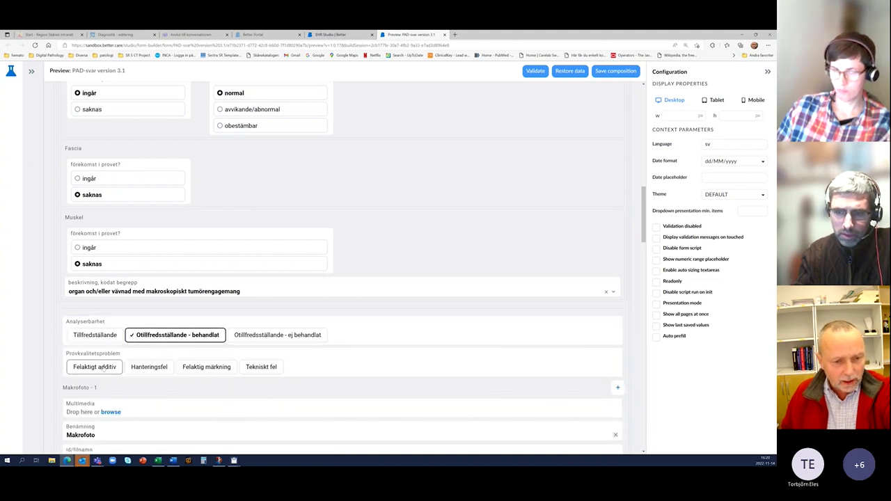
left_click(91, 368)
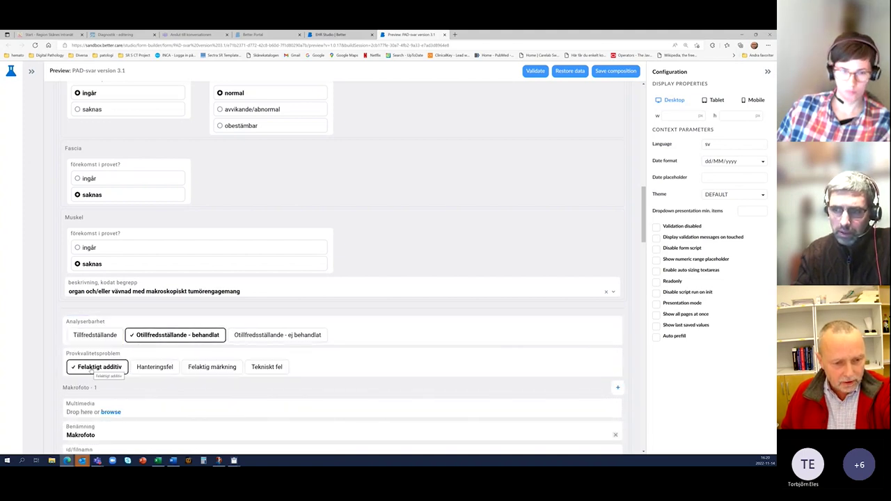
left_click(89, 337)
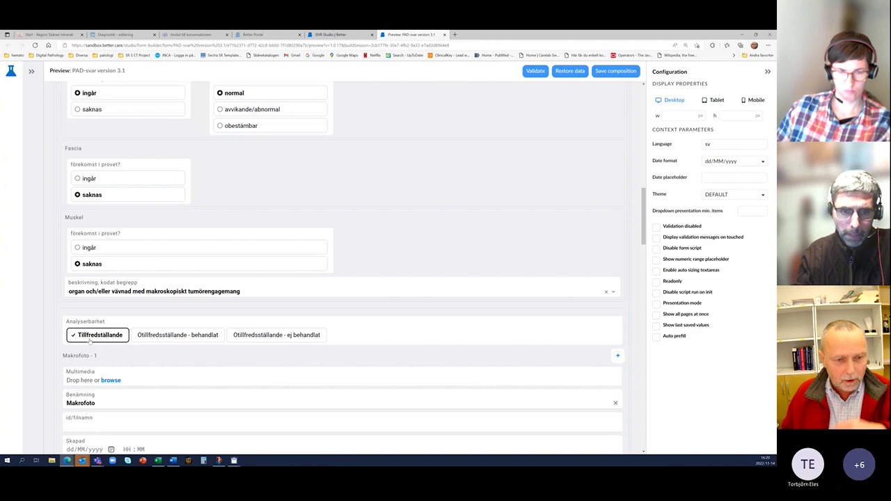
Step: Set the Skapad date of the Makrofoto entry to 16/11/2022
scroll(140, 362, "down", 2)
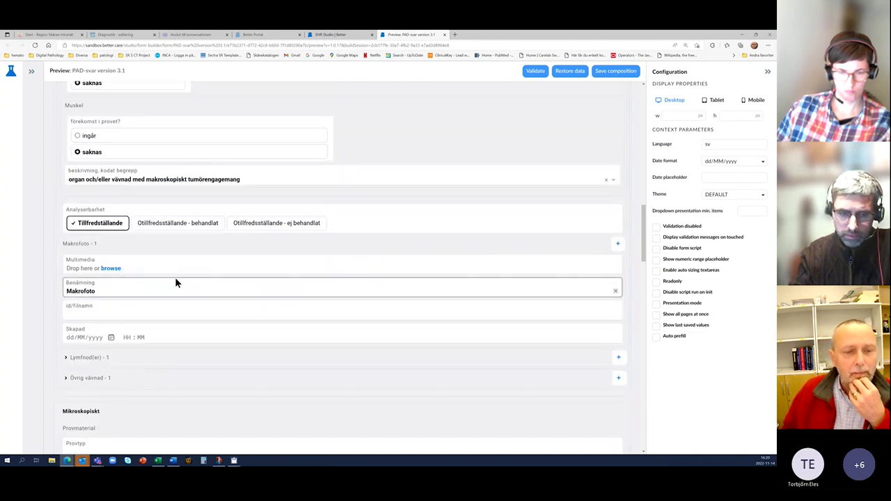
left_click(79, 315)
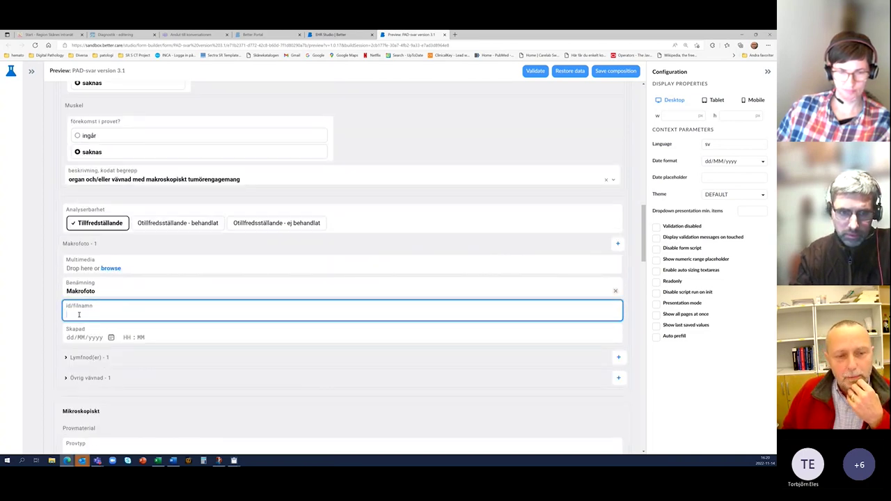
left_click(111, 338)
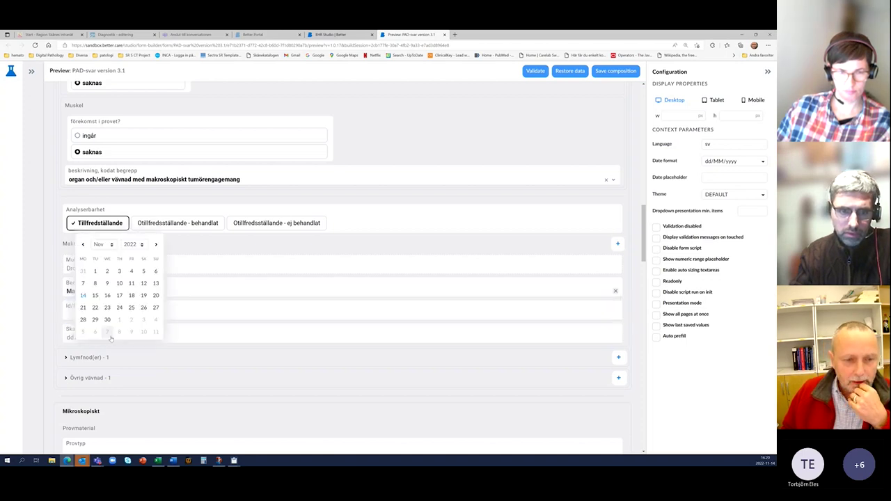
left_click(108, 295)
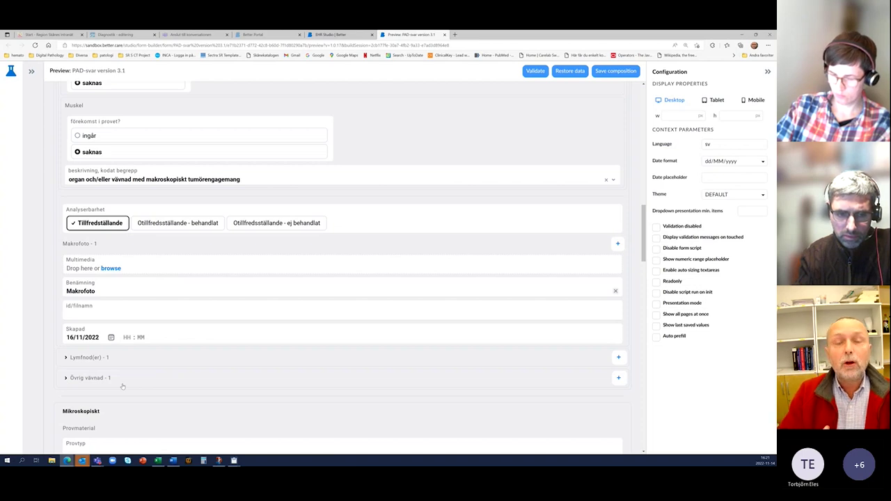
Step: Under Bloom och Richardson-graderingssystem, enter Mitosantal 4 and set Mitotisk frekvenspoäng to Poäng 1 and Nukleärpoäng to Poäng 2
scroll(123, 386, "down", 2)
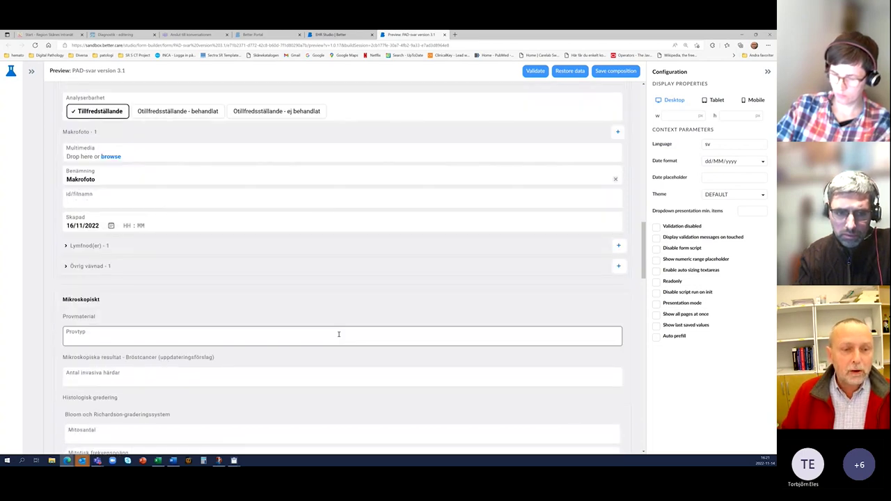
left_click(97, 339)
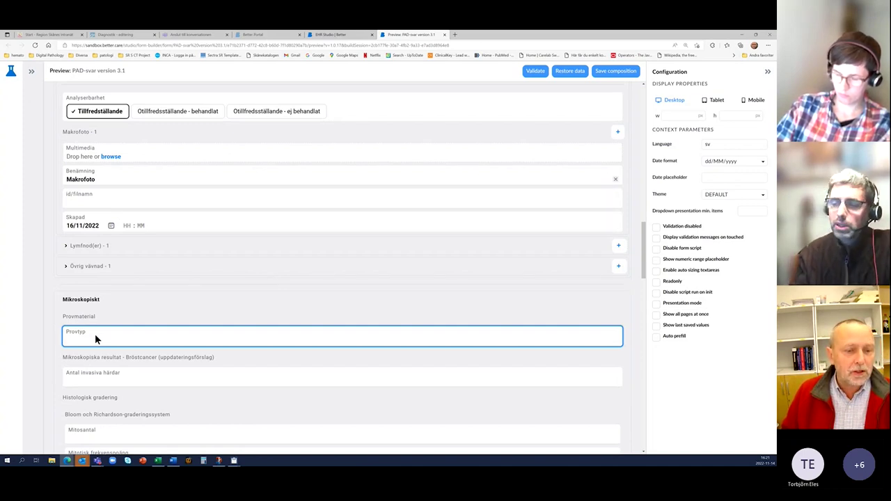
scroll(180, 357, "down", 2)
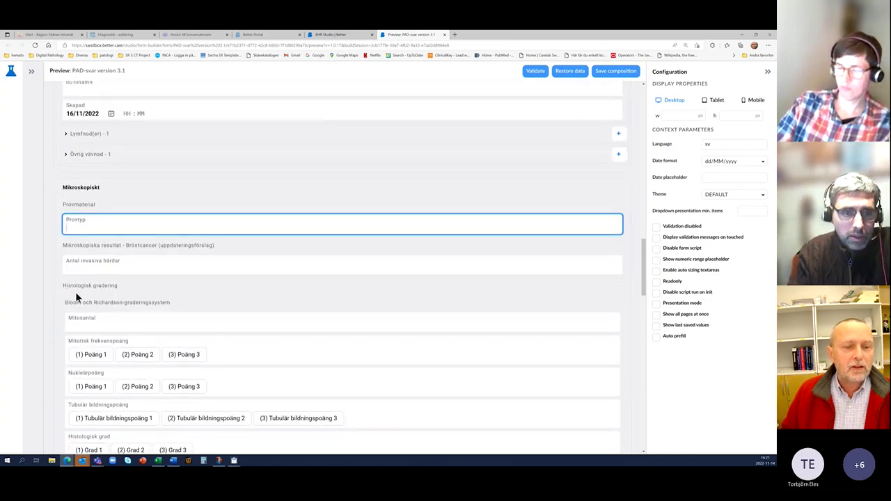
left_click(120, 323)
type("4")
left_click(98, 355)
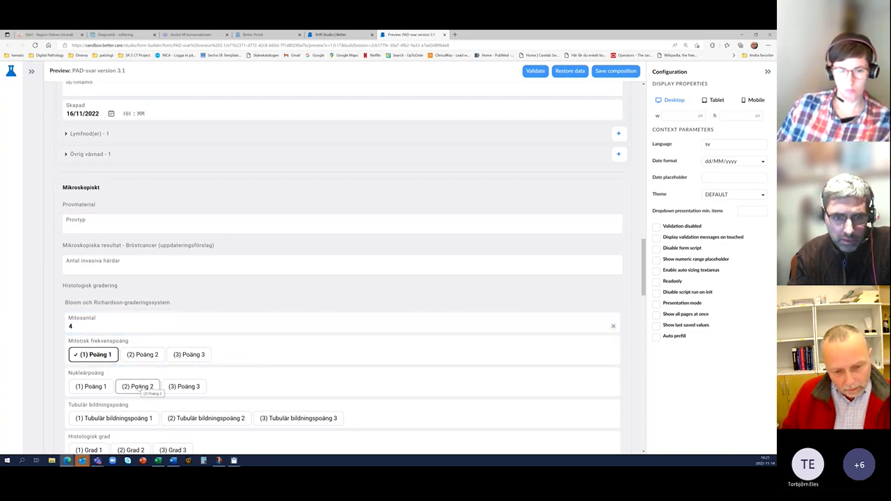
left_click(138, 387)
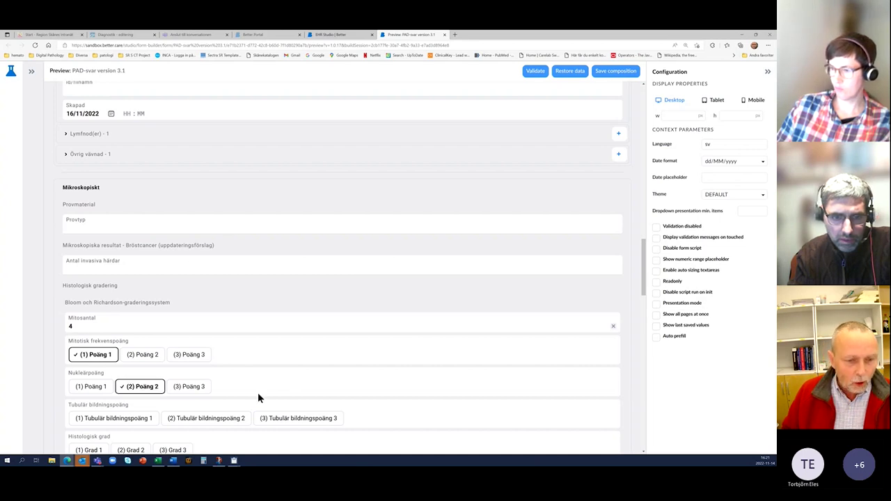
Step: Set Tubulär bildningspoäng to 1 and Histologisk grad to Grad 1 in the Bloom och Richardson grading
scroll(258, 393, "down", 3)
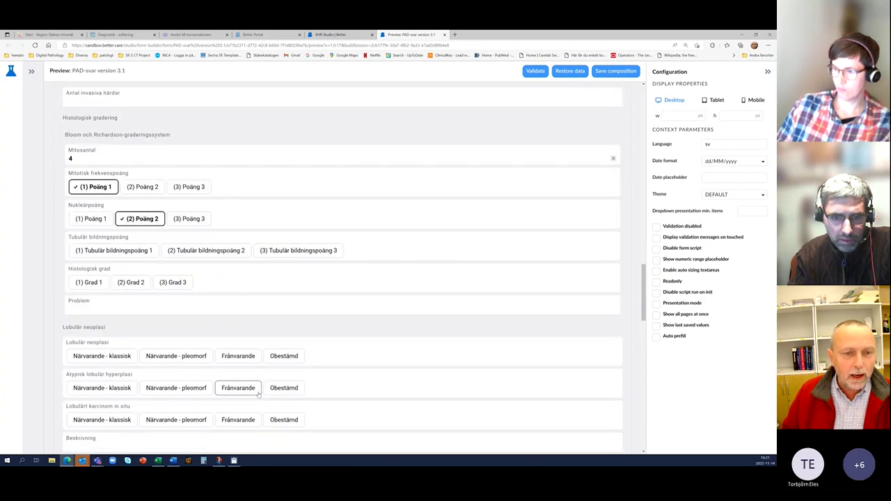
left_click(117, 252)
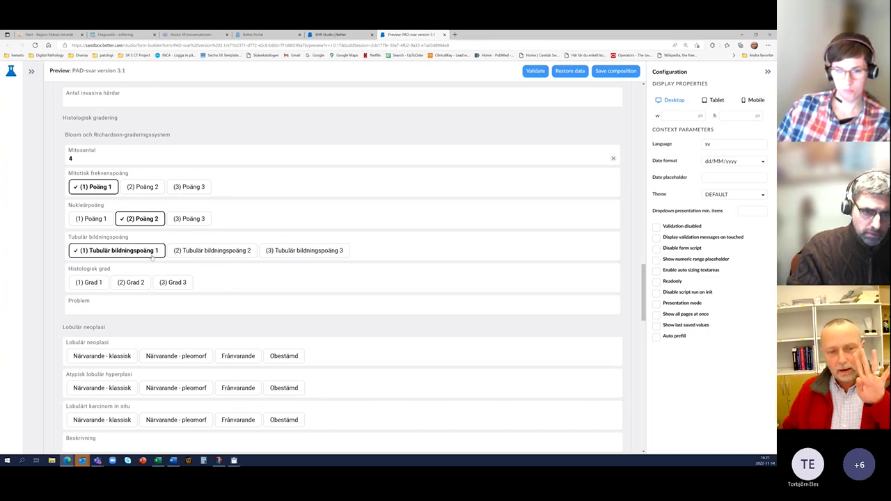
left_click(94, 282)
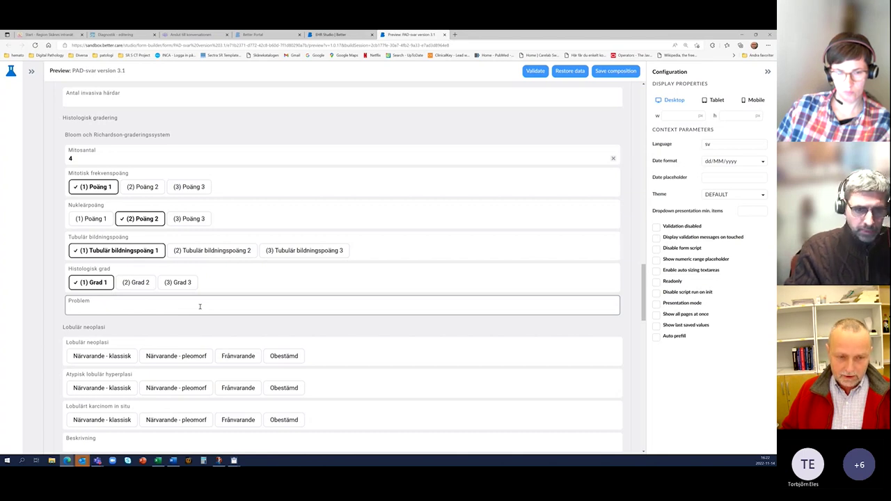
Step: Set Lobulär neoplasi to Närvarande - klassisk, Atypisk lobulär hyperplasi to Frånvarande and Lobulärt karcinom in situ to Obestämd
scroll(200, 306, "down", 1)
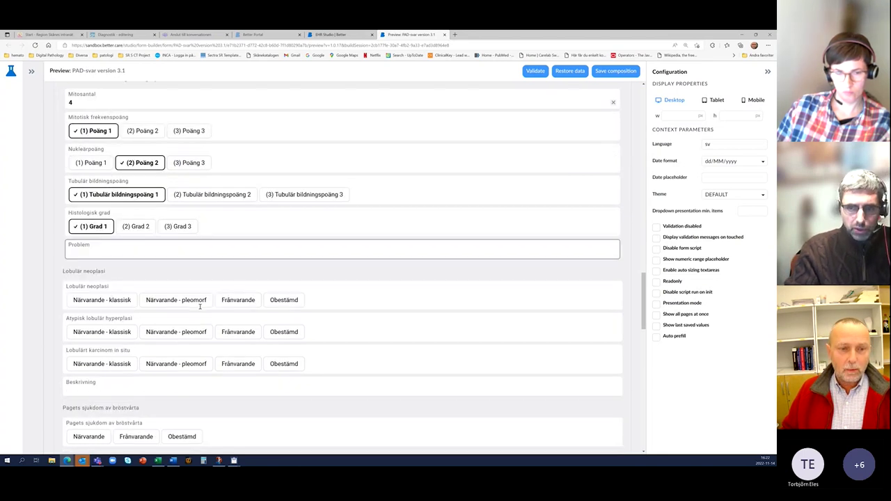
left_click(110, 302)
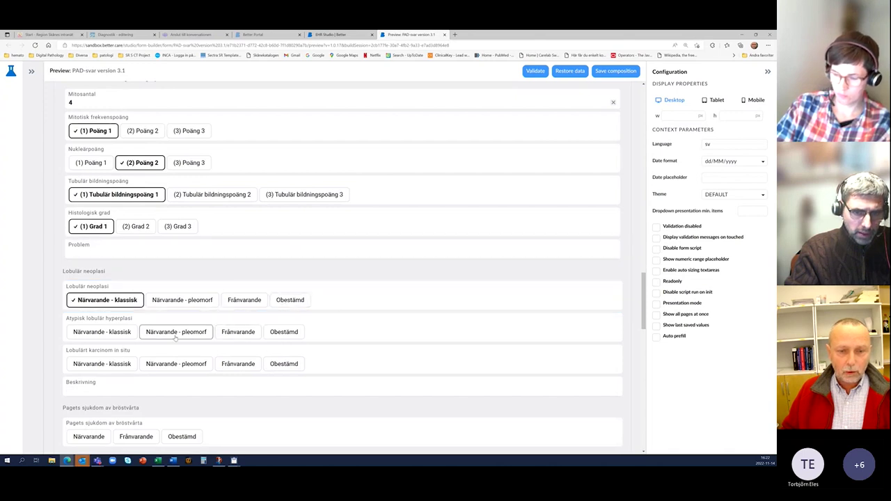
left_click(238, 332)
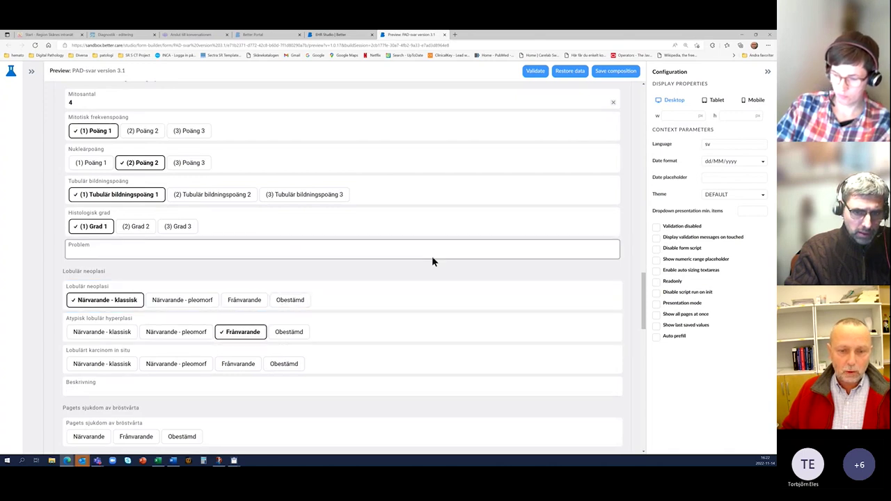
left_click(282, 364)
Step: Change Mamill under Medföljande vävnad to saknas and check the Pagets sjukdom av bröstvårta section of the microscopic findings
scroll(389, 318, "down", 3)
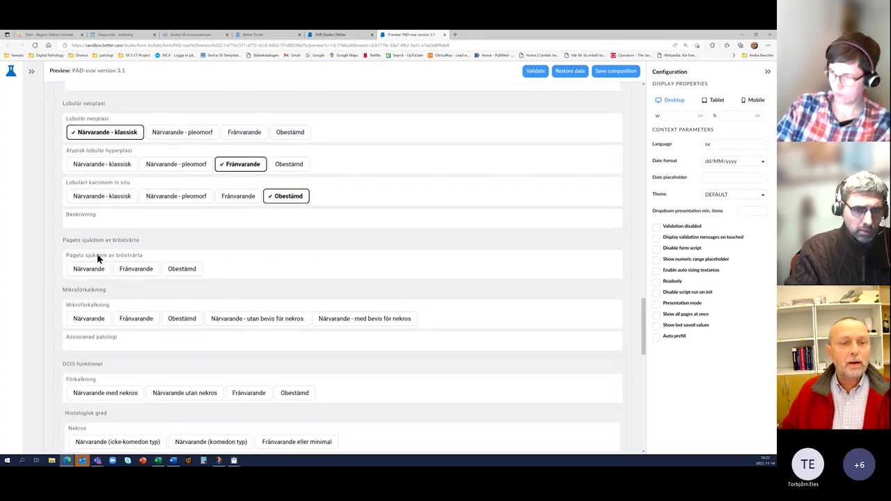
scroll(151, 260, "up", 10)
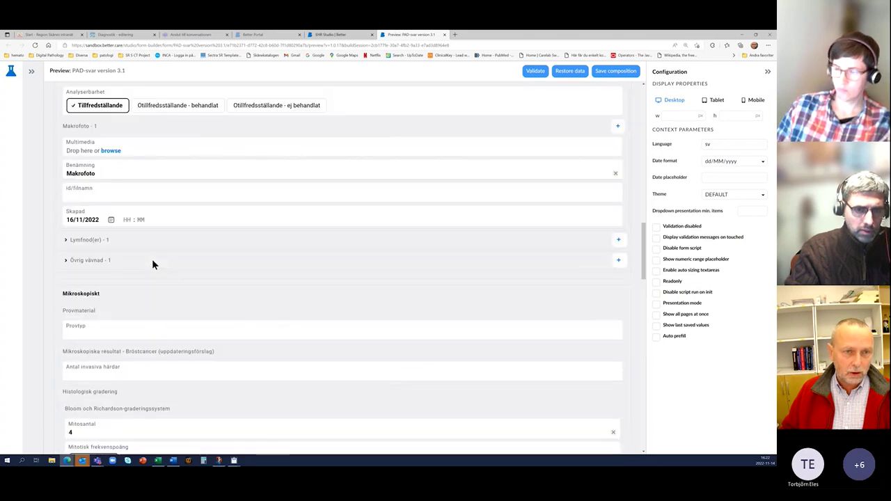
scroll(152, 259, "up", 10)
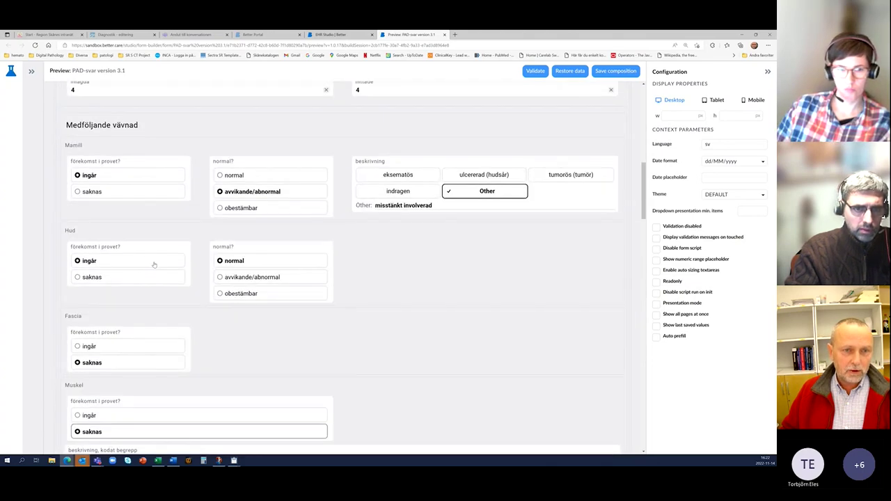
scroll(153, 261, "up", 8)
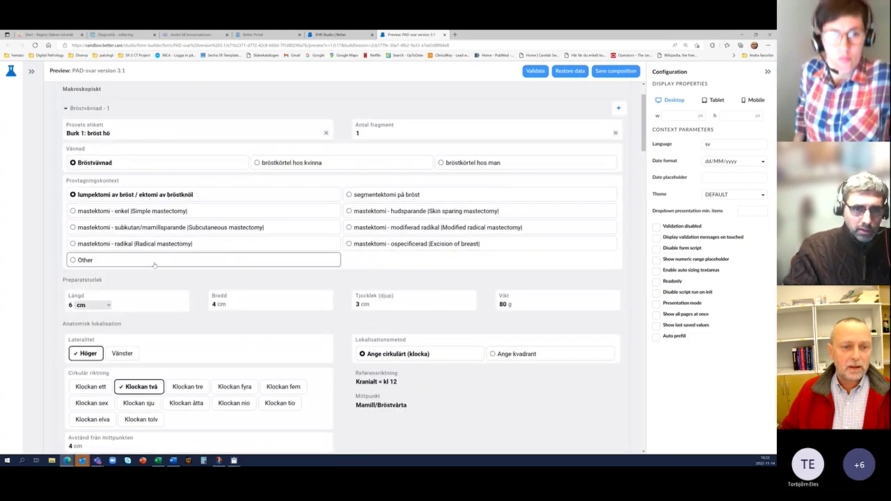
scroll(155, 265, "down", 5)
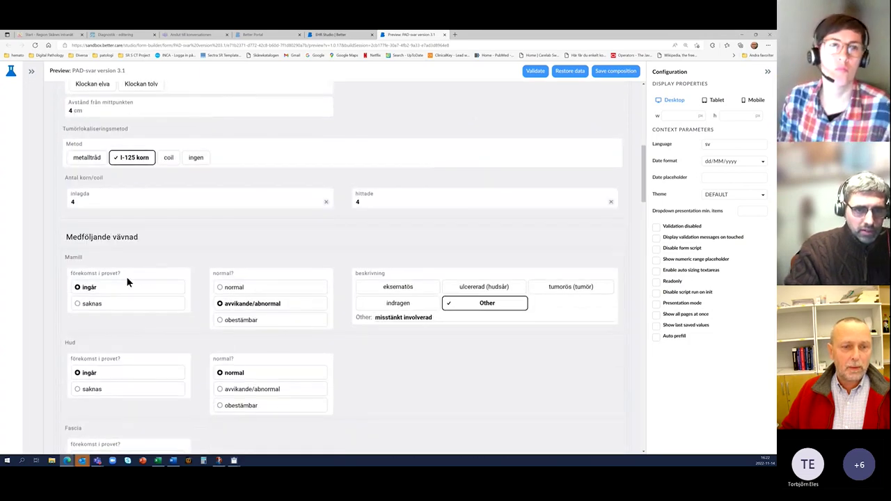
left_click(78, 304)
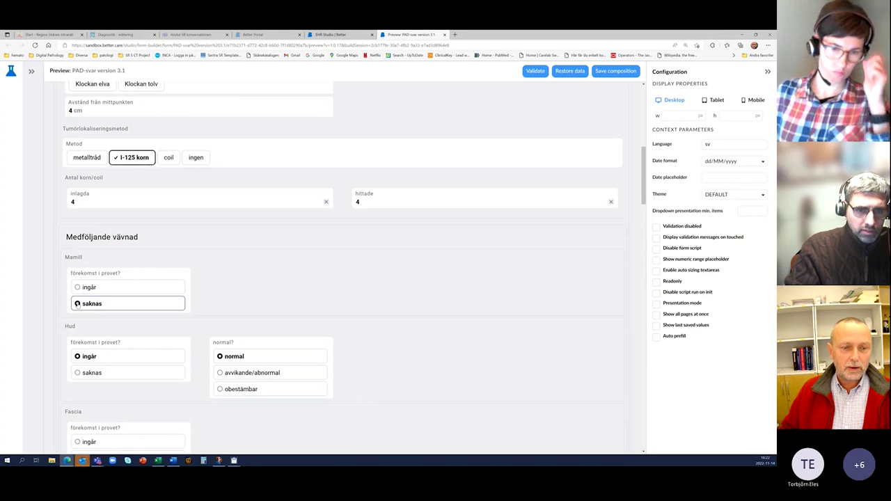
scroll(154, 293, "down", 5)
scroll(154, 293, "down", 4)
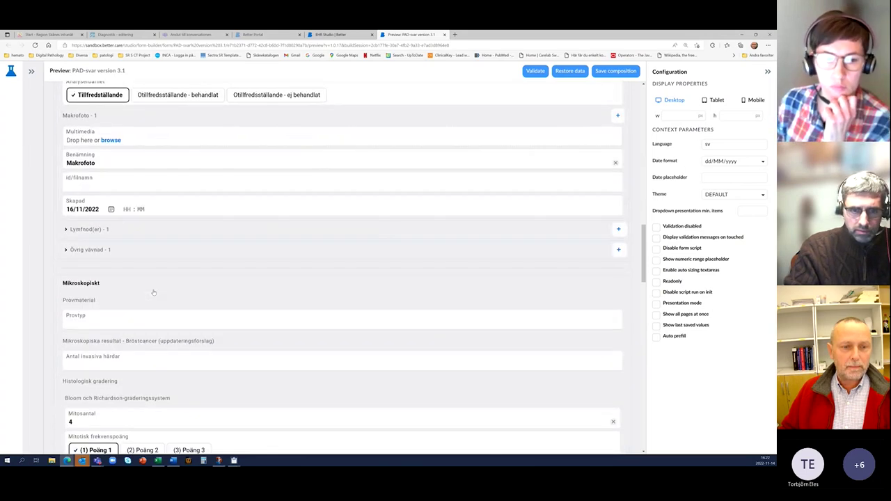
scroll(152, 288, "down", 5)
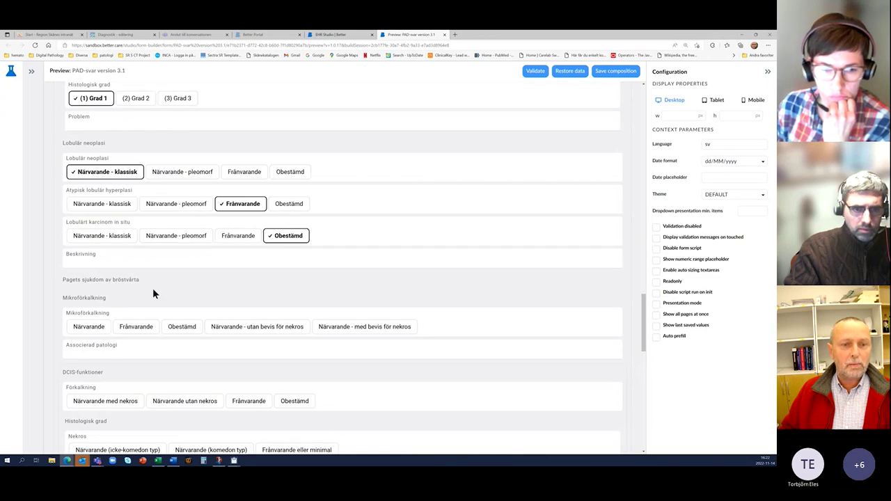
Step: Set Mikroförkalkning to Frånvarande and Förkalkning under DCIS-funktioner to Närvarande med nekros
left_click(66, 262)
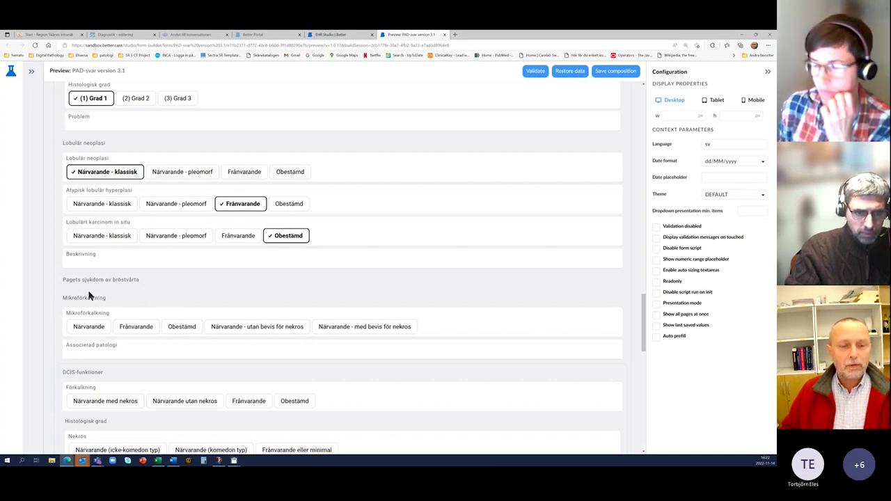
left_click(136, 327)
scroll(203, 359, "down", 3)
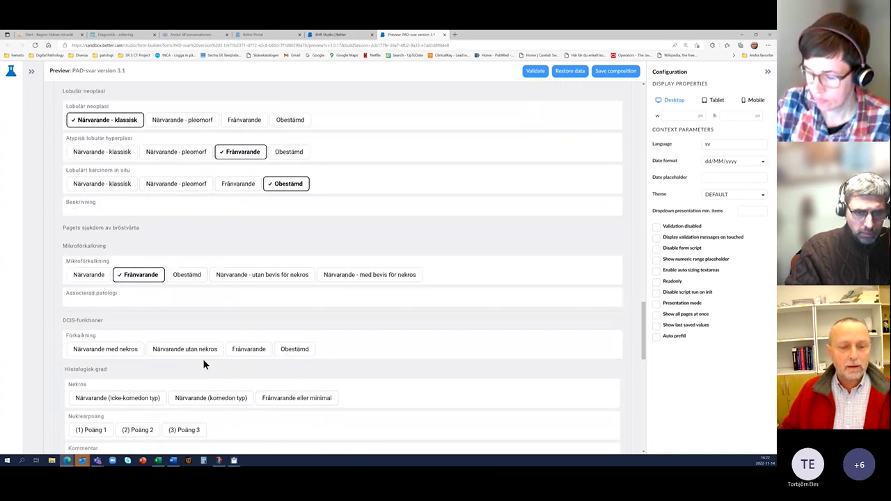
left_click(125, 293)
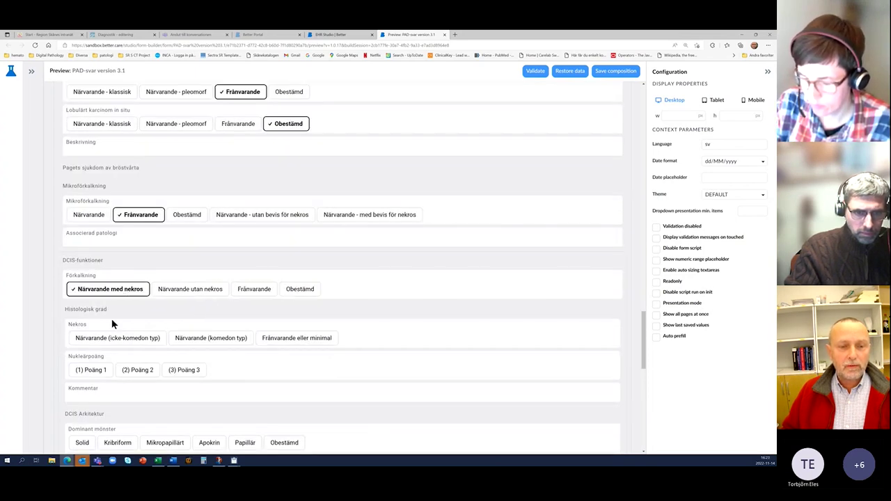
Step: For the DCIS, set Nekros to Närvarande (icke-komedon typ), Nukleärpoäng to Poäng 2 and Dominant mönster to Solid
left_click(141, 341)
left_click(137, 370)
scroll(315, 302, "down", 3)
left_click(82, 332)
Step: Record the Östrogenreceptoranalys (ER) as Positivt with 70 % stained nuclei and Medel as the predominant staining intensity
scroll(253, 311, "down", 5)
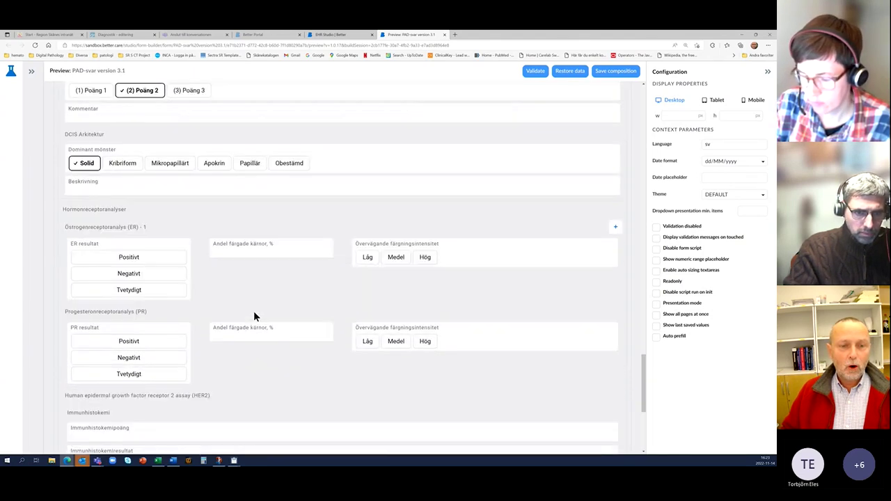
left_click(138, 259)
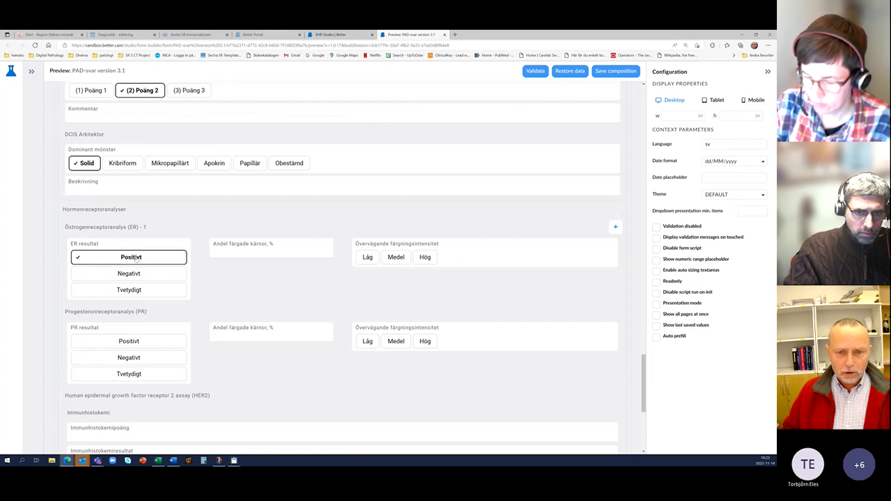
left_click(239, 255)
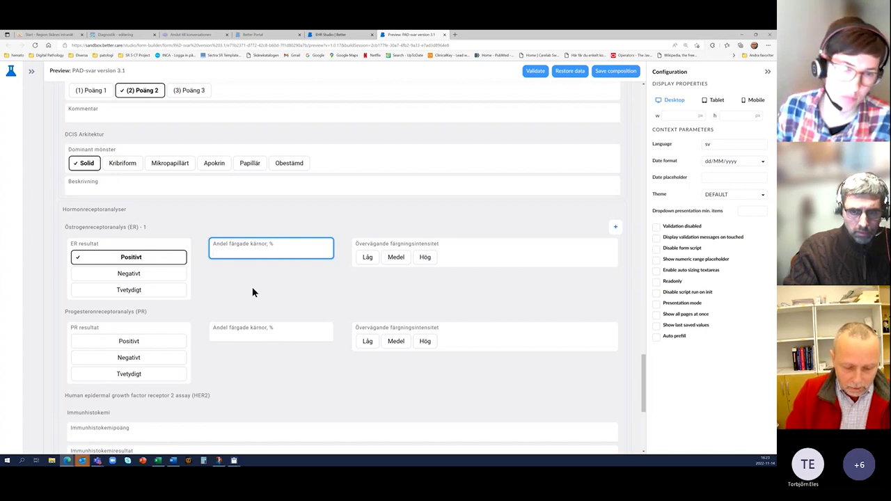
type("70")
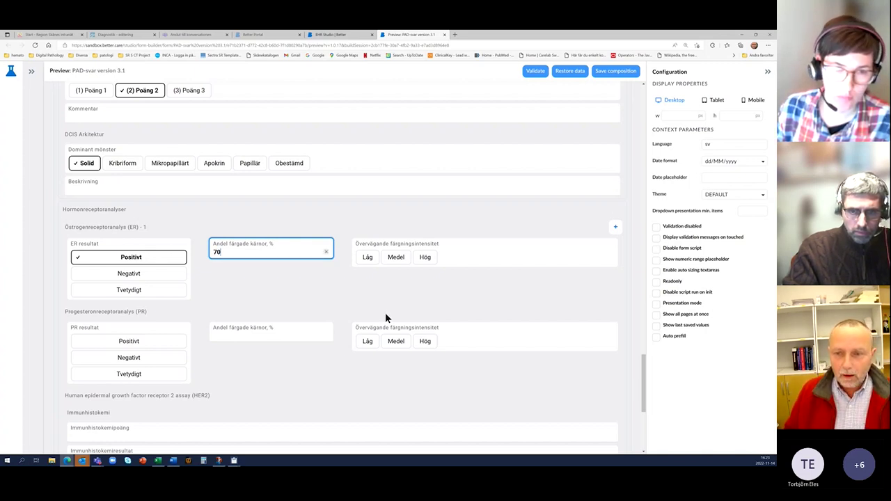
left_click(396, 259)
Step: Record the Progesteronreceptoranalys (PR) as Negativt with 10 % stained nuclei
left_click(130, 358)
left_click(238, 335)
type("10")
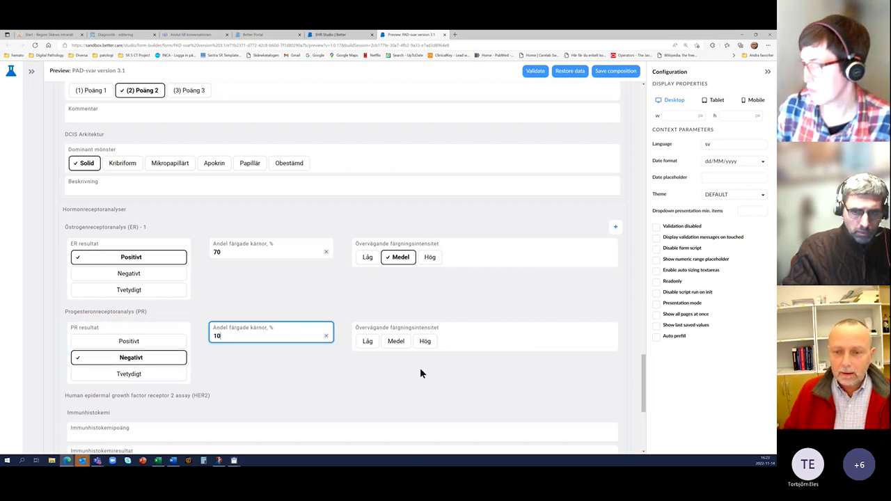
Step: Set the PR staining intensity to Låg and record HER2 with Immunhistokemipoäng 2, Immunhistokemiresultat Tvetydigt and ISH resultat Negativt
left_click(373, 344)
scroll(305, 369, "down", 2)
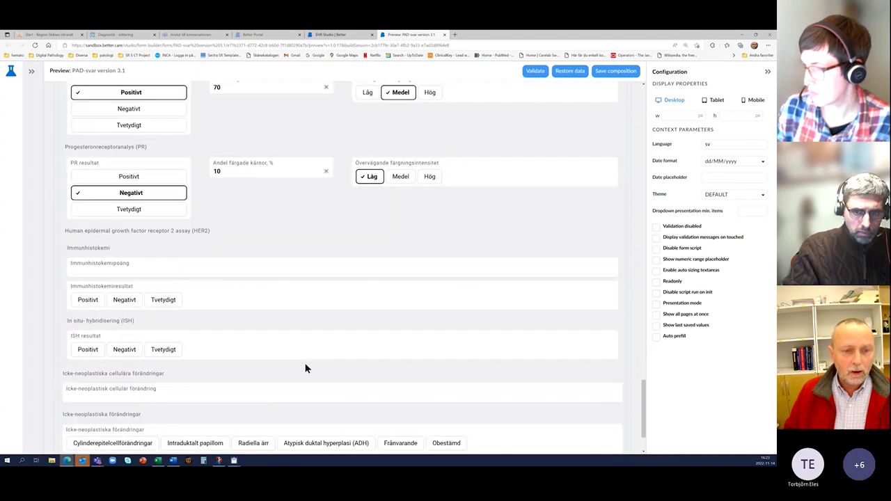
left_click(119, 265)
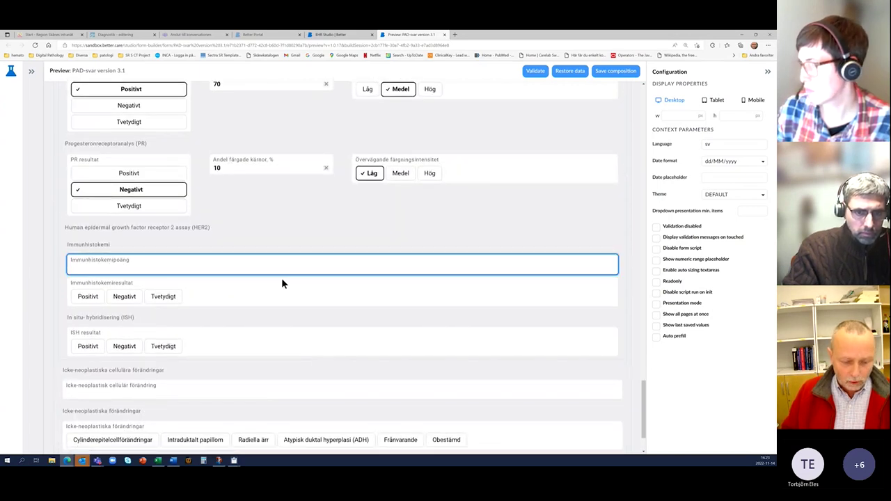
type("2")
left_click(163, 296)
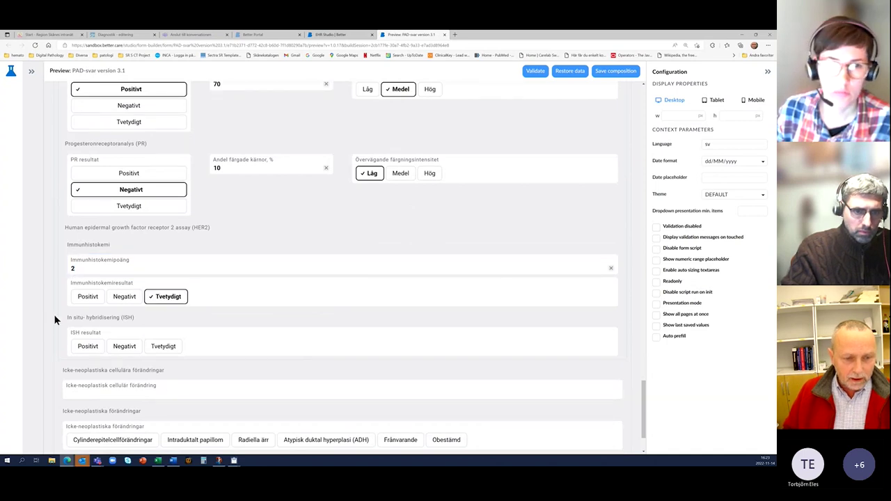
left_click(124, 347)
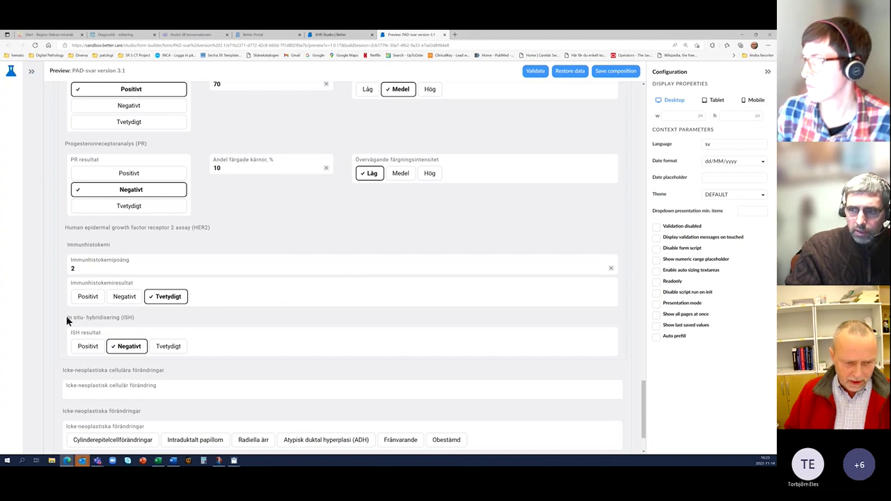
Step: Enter "inga" as the Icke-neoplastisk cellulär förändring
scroll(313, 310, "down", 1)
left_click(151, 335)
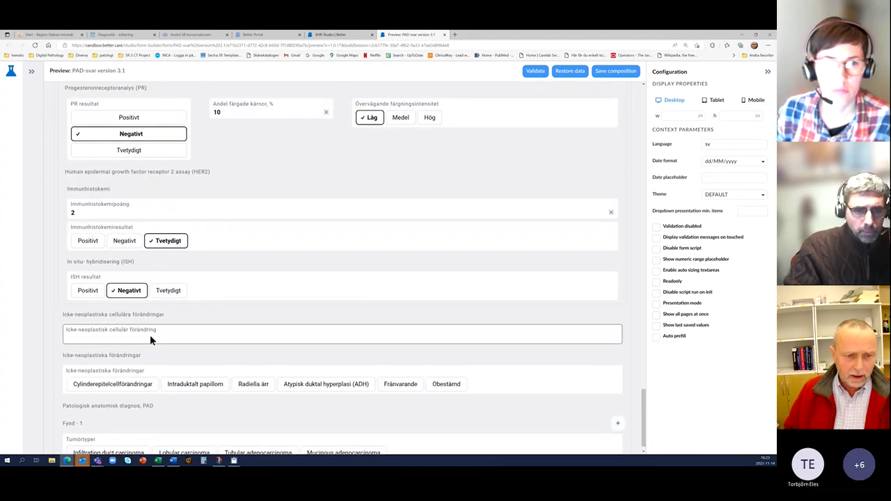
left_click(113, 336)
type("u")
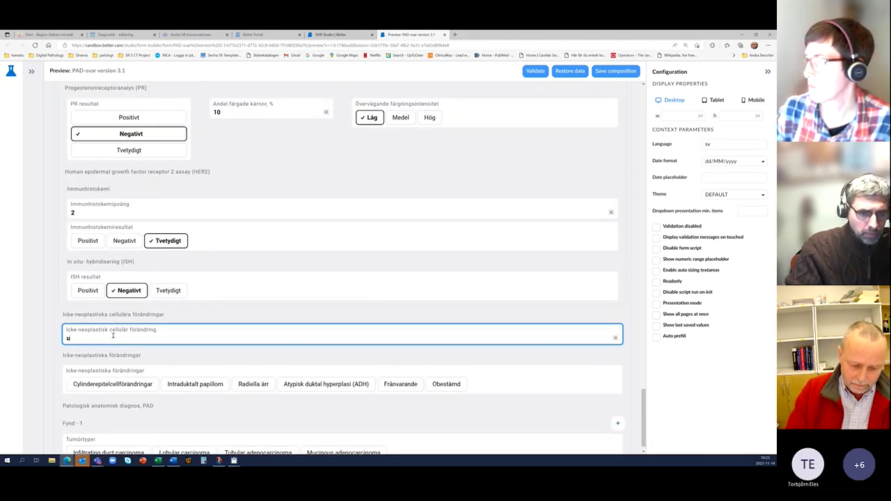
type("nga")
key("Home")
key("Delete")
type("i")
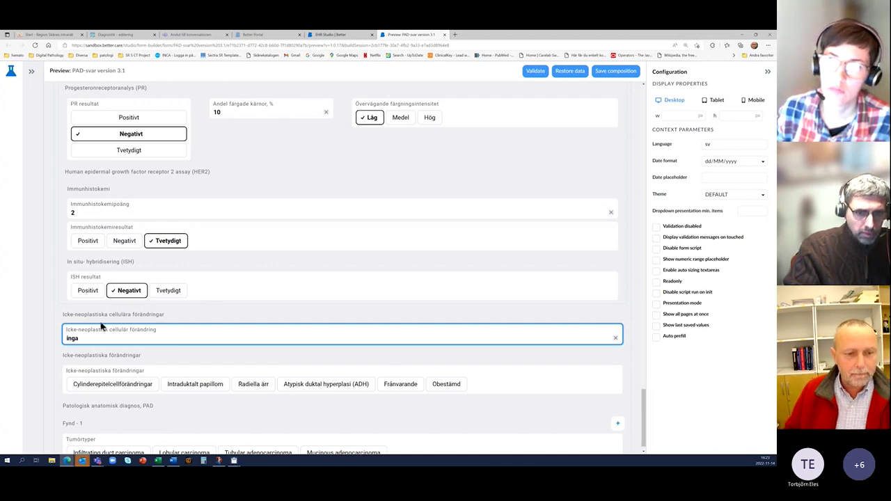
Step: Set Icke-neoplastiska förändringar to Radiella ärr and the Tumörtyper of the first diagnosis finding to Infiltrating duct carcinoma
scroll(194, 324, "down", 1)
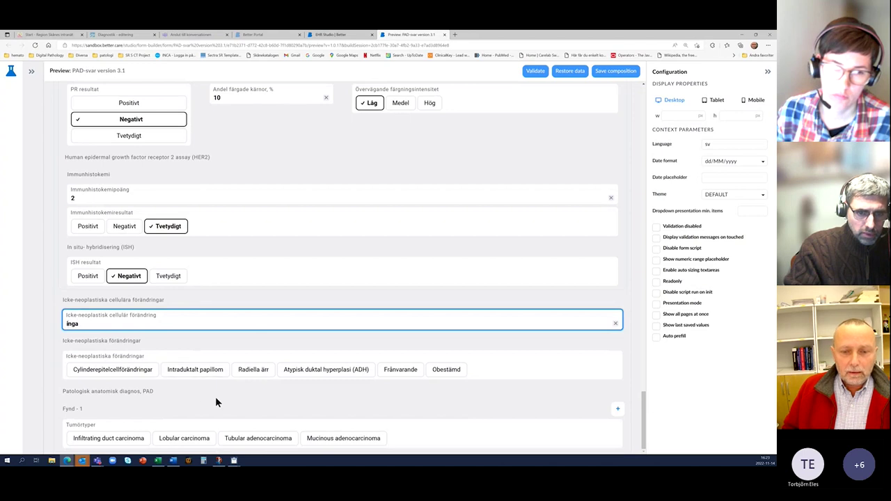
left_click(254, 371)
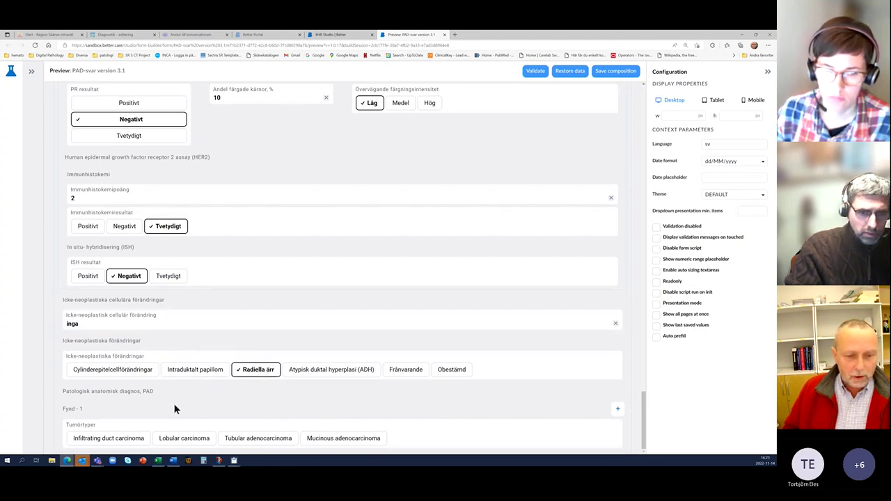
left_click(109, 440)
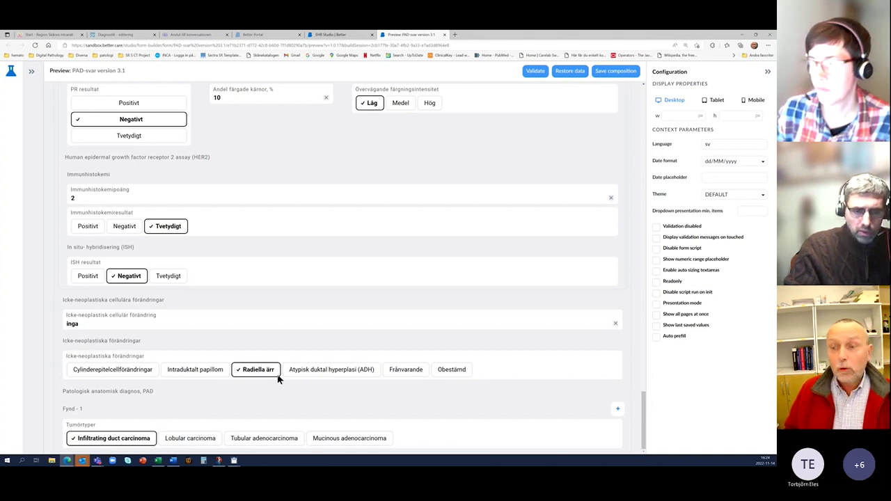
Step: Save the completed composition and display the form in Presentation mode
scroll(344, 346, "up", 20)
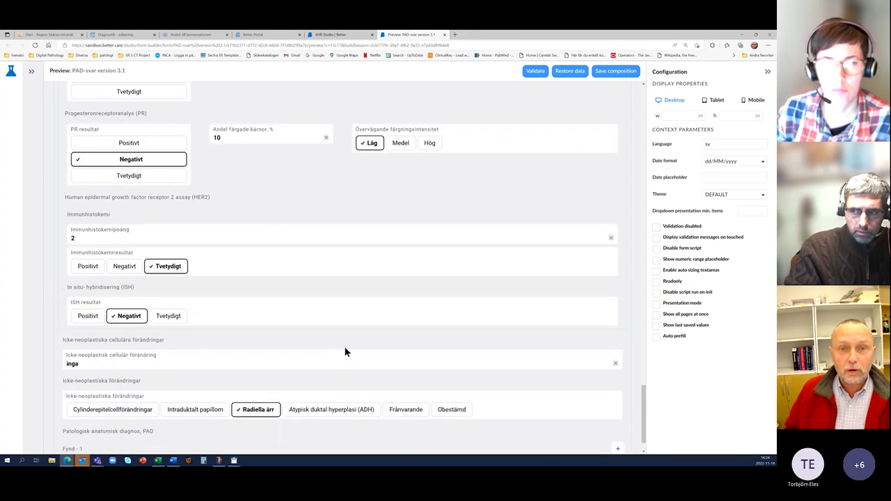
scroll(344, 347, "up", 10)
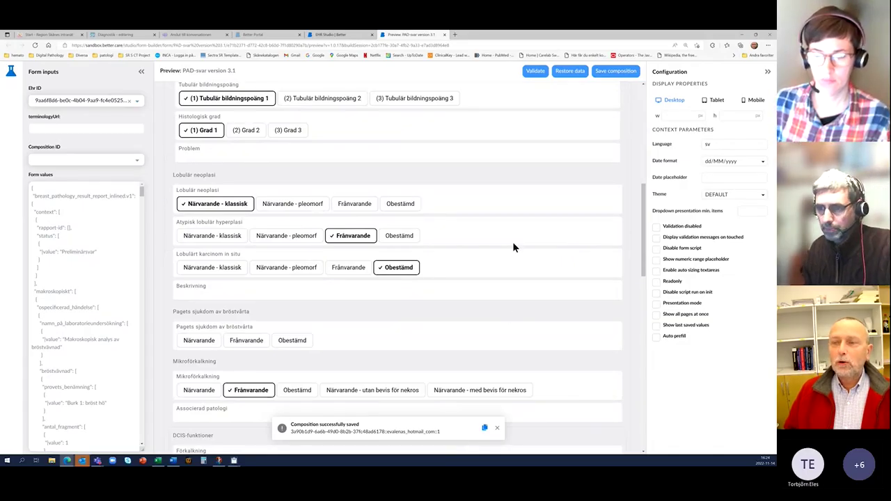
left_click(503, 293)
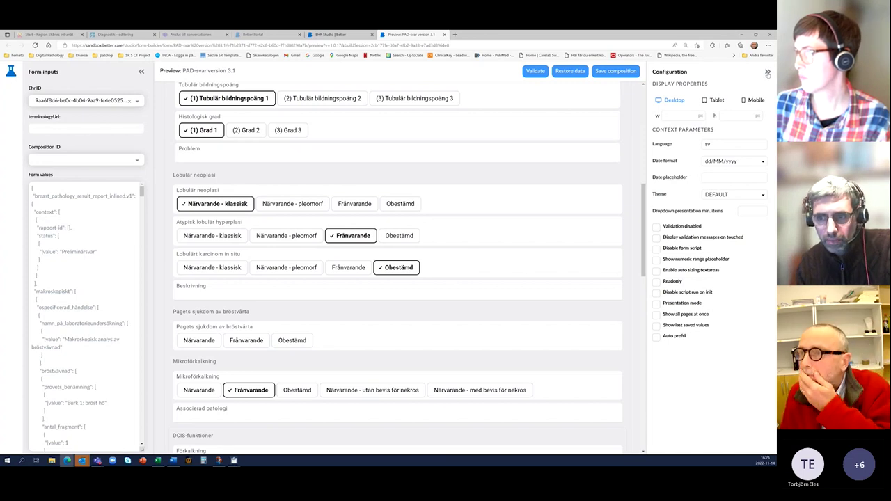
left_click(657, 304)
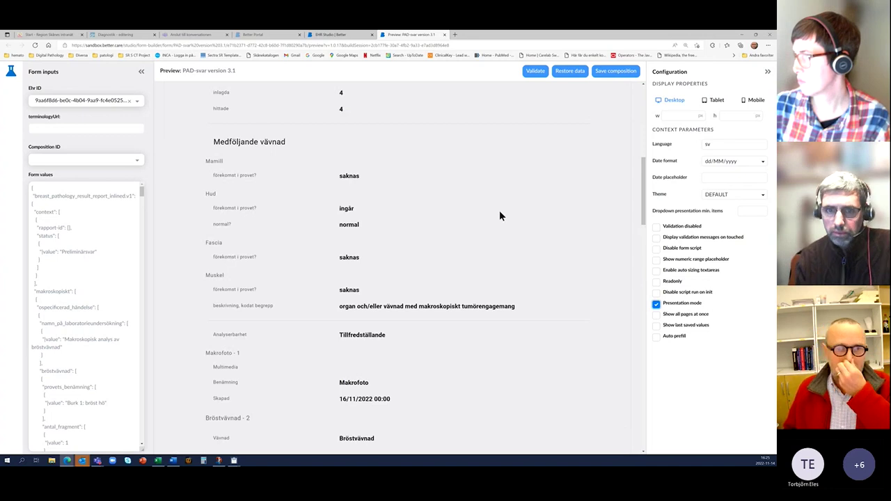
Step: Examine the macroscopic part of the presented report, from specimen size and localisation to accompanying tissue and the second breast tissue entry
scroll(501, 215, "up", 3)
scroll(502, 216, "up", 3)
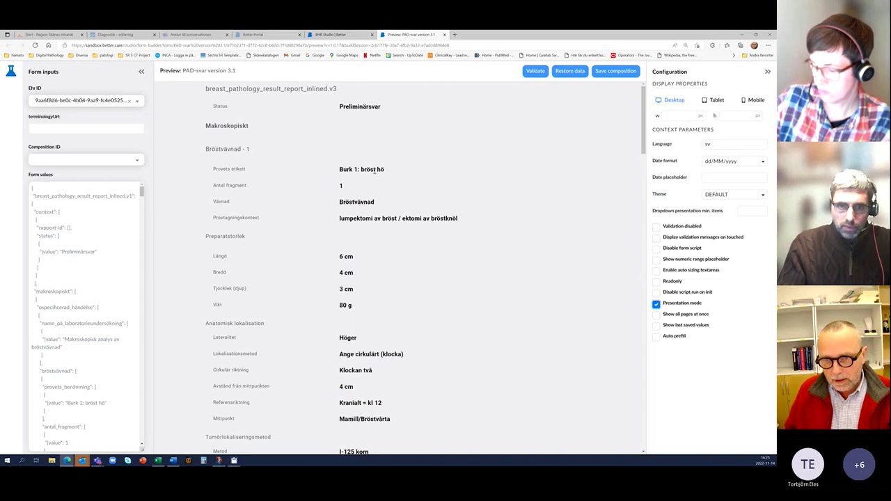
scroll(342, 209, "down", 2)
scroll(341, 227, "down", 2)
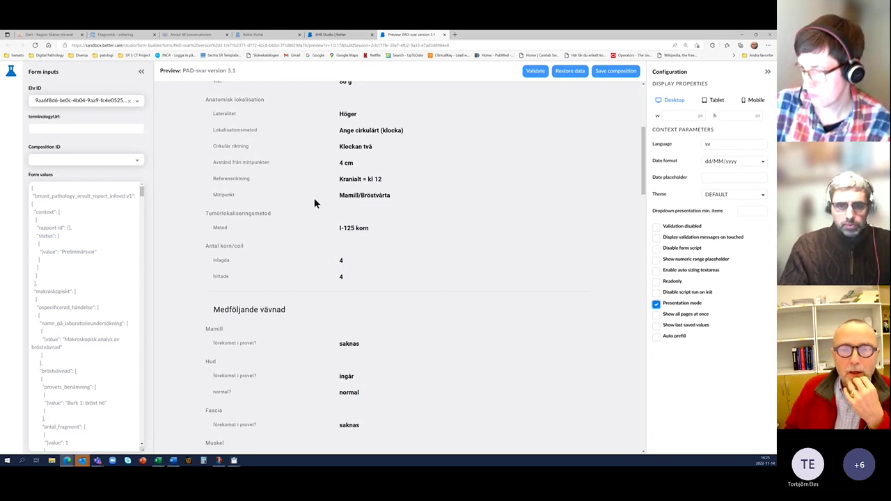
scroll(355, 155, "down", 2)
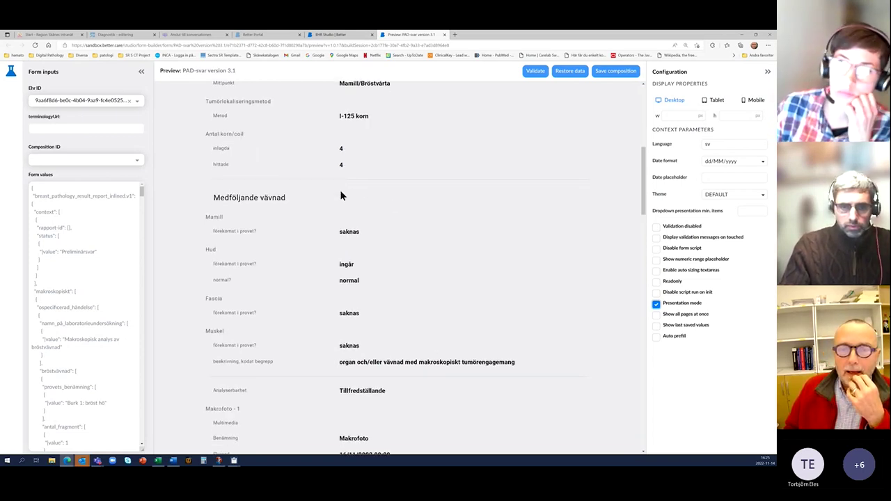
scroll(334, 168, "down", 1)
scroll(336, 146, "up", 1)
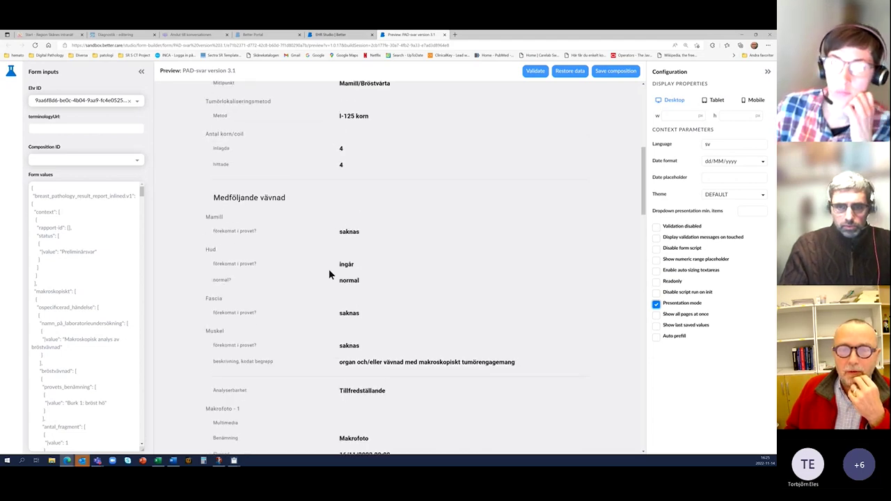
scroll(329, 274, "down", 10)
scroll(328, 276, "down", 2)
scroll(328, 273, "up", 4)
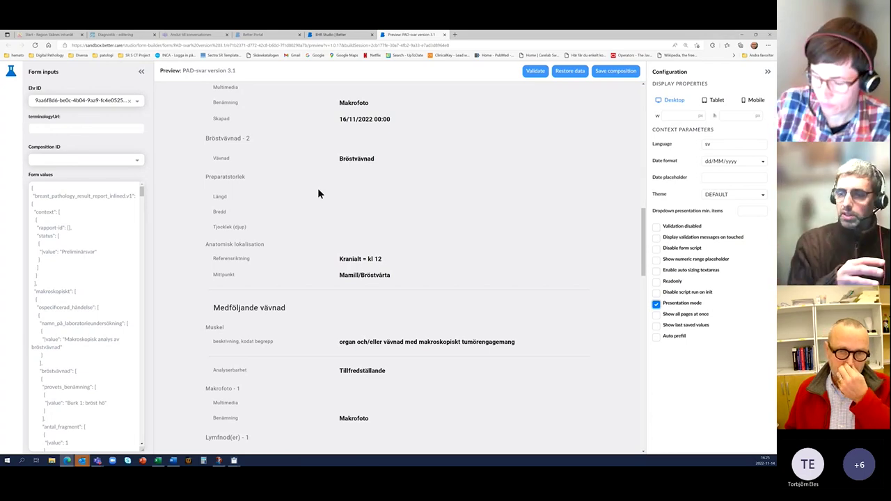
Step: Examine the microscopic grading, receptor results and diagnosis in the presented report, and look over the whole report again from its beginning
scroll(321, 207, "up", 5)
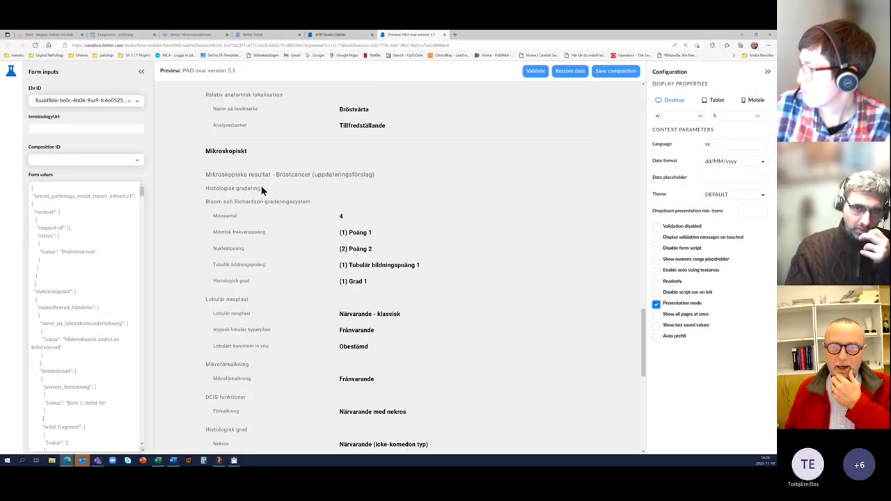
scroll(386, 209, "down", 5)
scroll(387, 210, "down", 1)
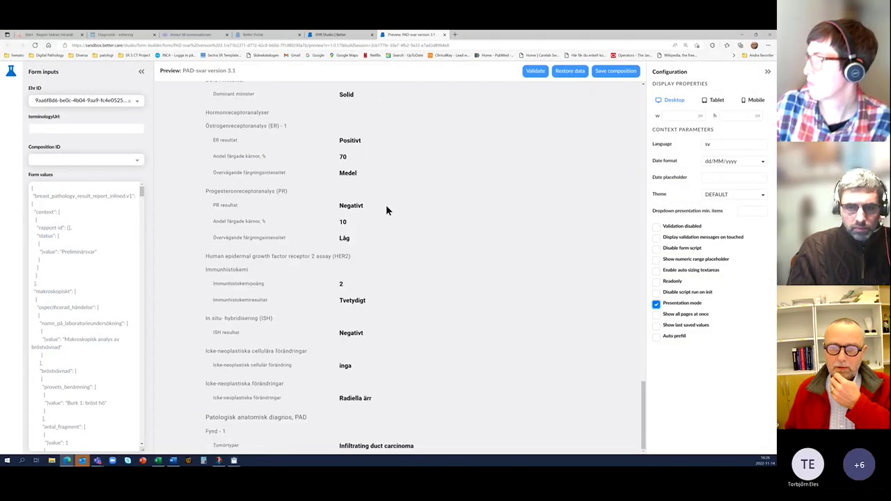
scroll(387, 210, "up", 10)
scroll(386, 205, "up", 10)
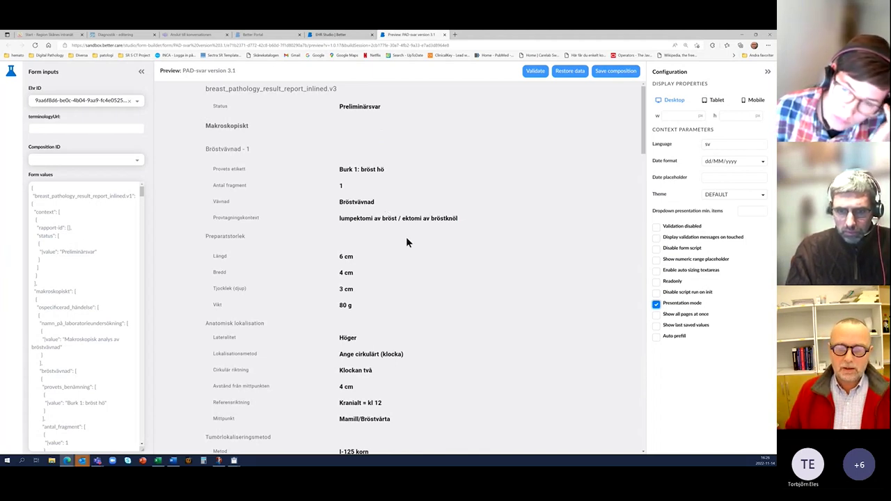
scroll(406, 239, "down", 10)
scroll(408, 244, "down", 15)
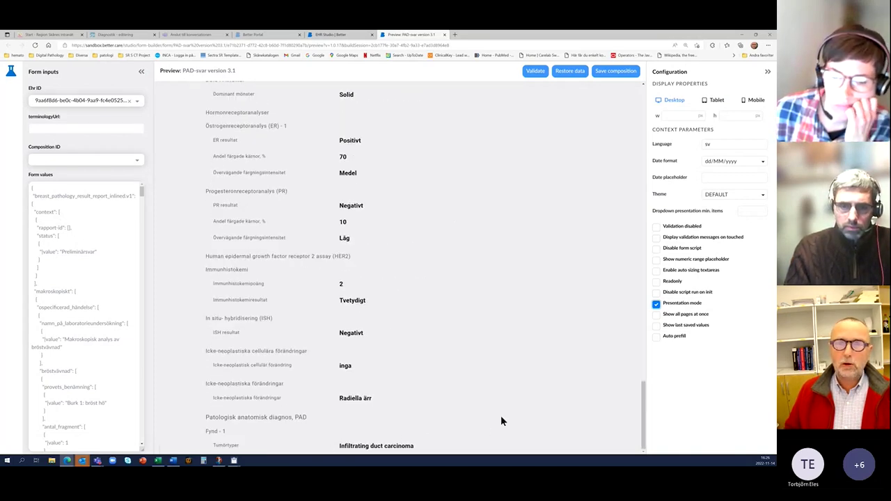
scroll(379, 328, "up", 20)
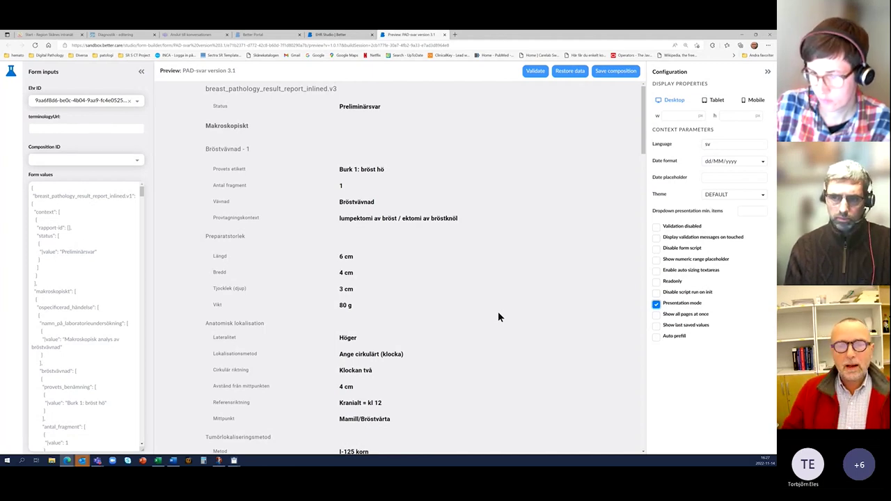
scroll(480, 238, "down", 3)
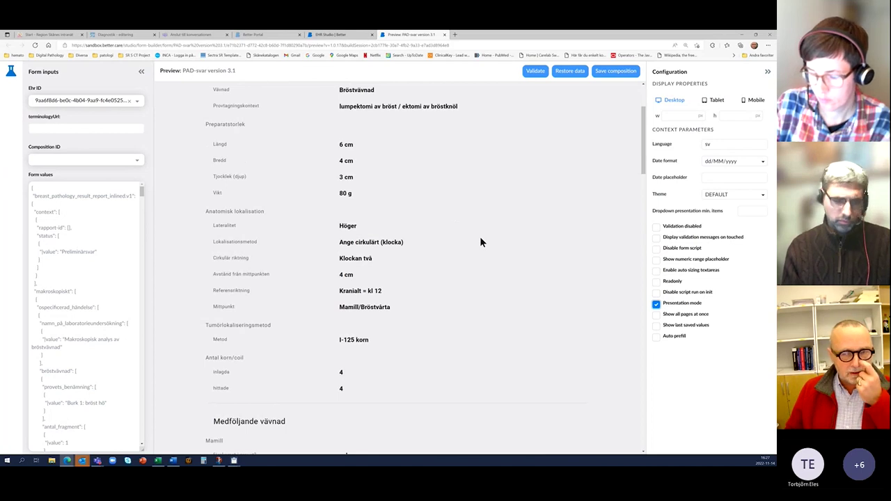